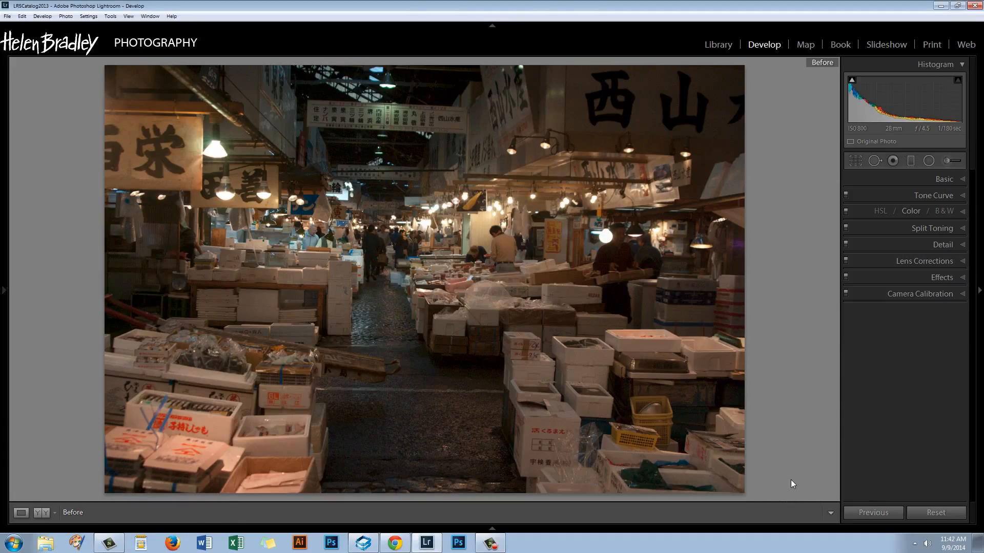
Compare the unedited and edited versions of the market photo by toggling the Before view
key("backslash")
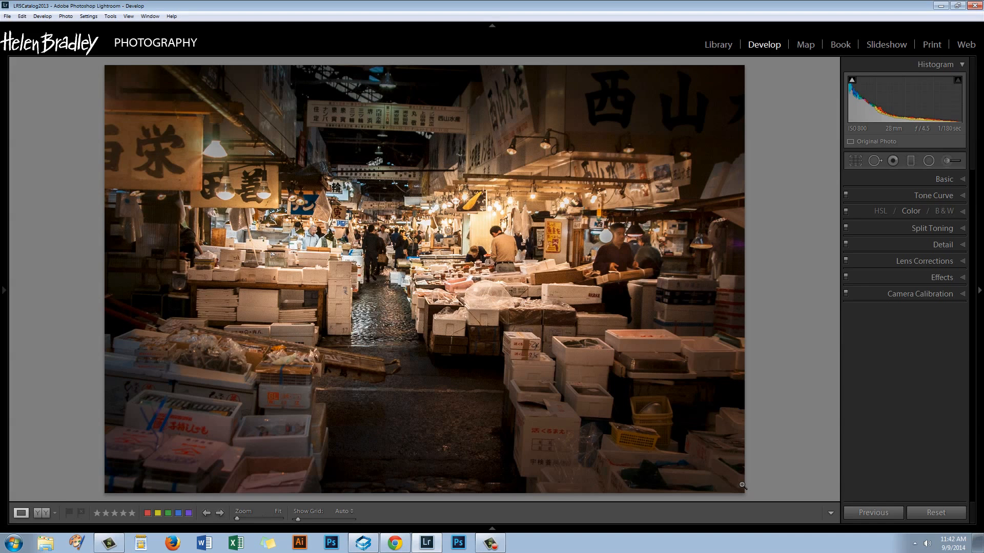
key("backslash")
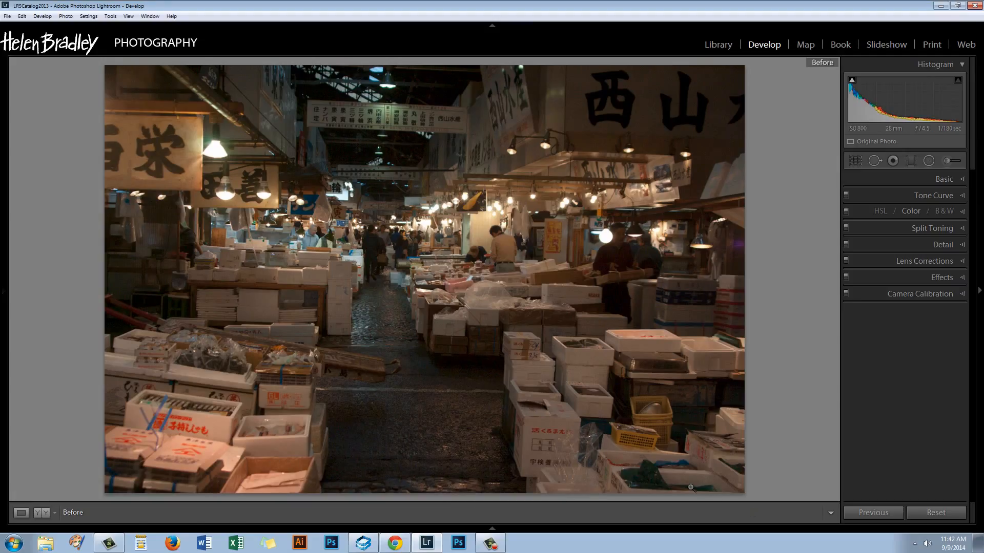
key("backslash")
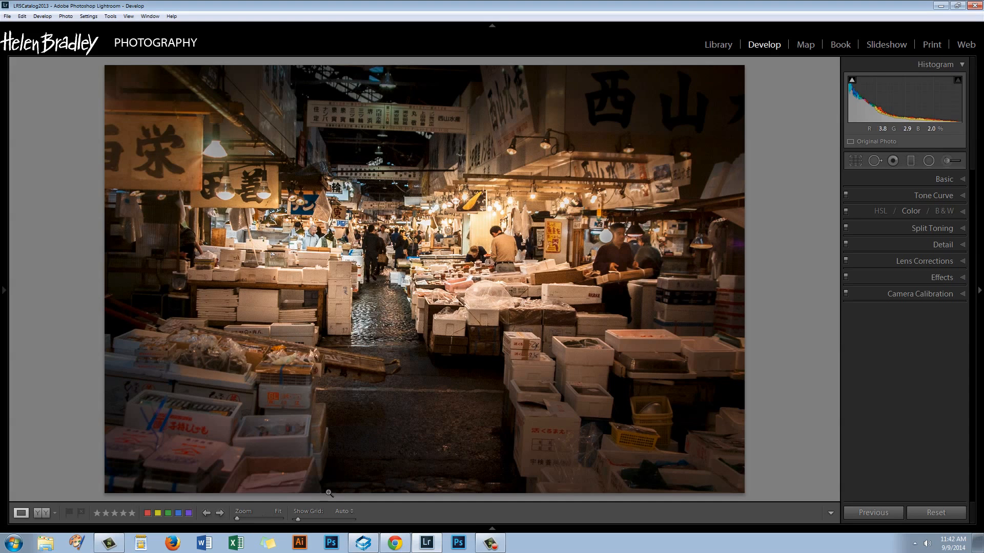
Return the photo to its earliest history state and create a virtual copy from it
left_click(4, 290)
left_click(41, 232)
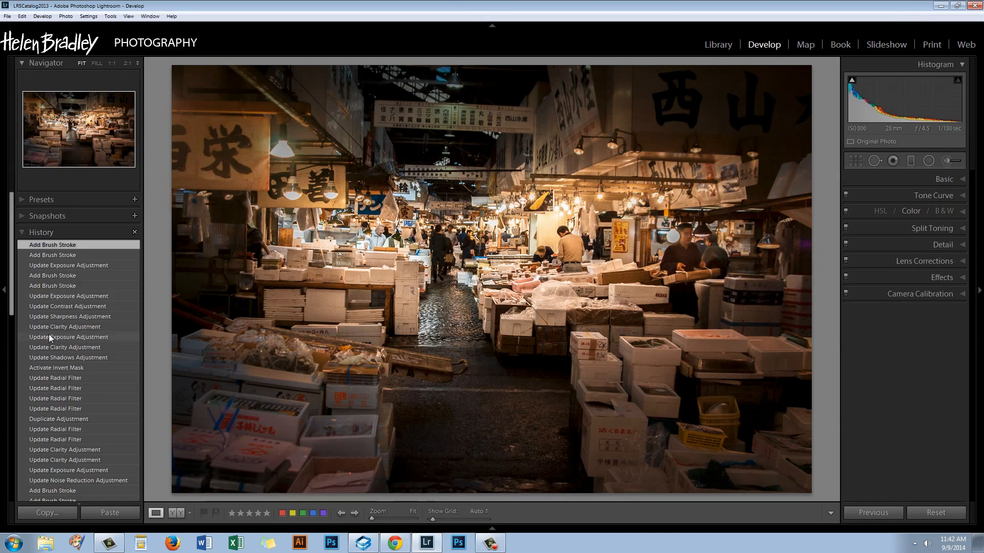
left_click(75, 477)
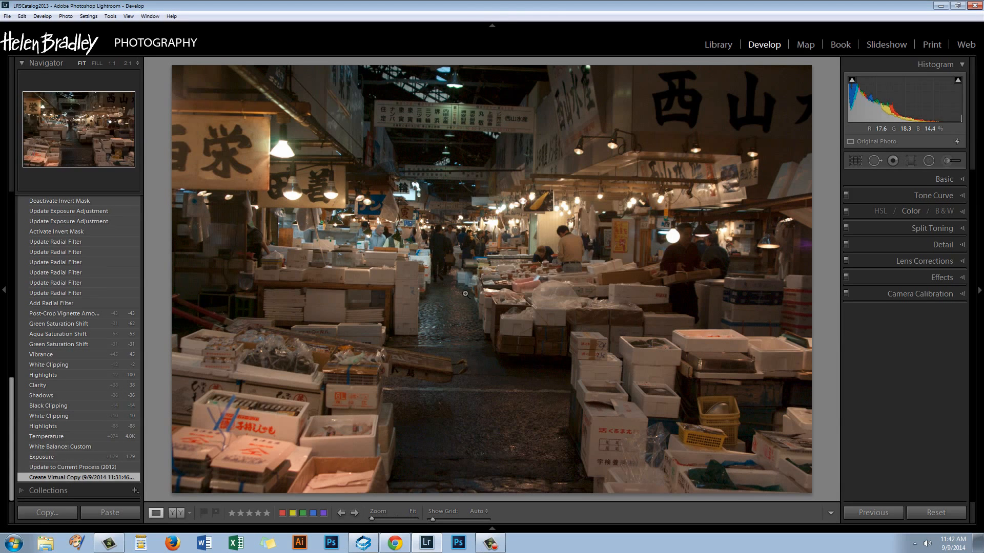
right_click(465, 292)
left_click(504, 172)
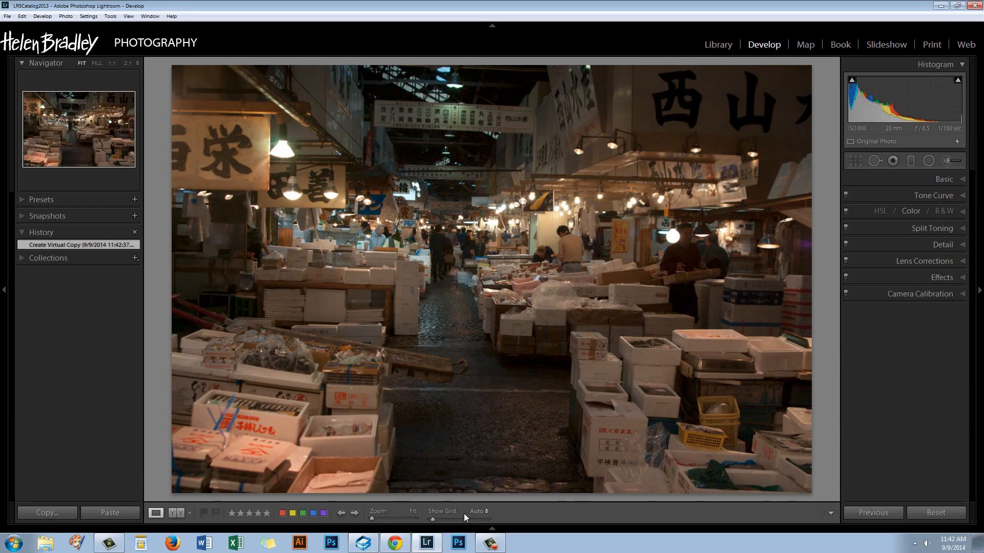
Restore Copy 1 of IMGP1381.DNG to its latest history state, then select Copy 2
left_click(492, 528)
left_click(287, 486)
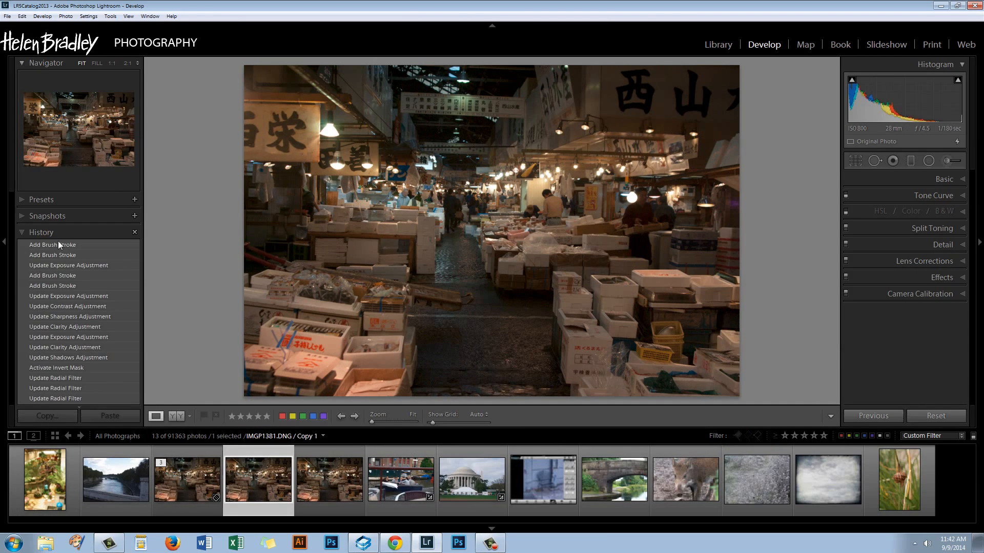
left_click(4, 243)
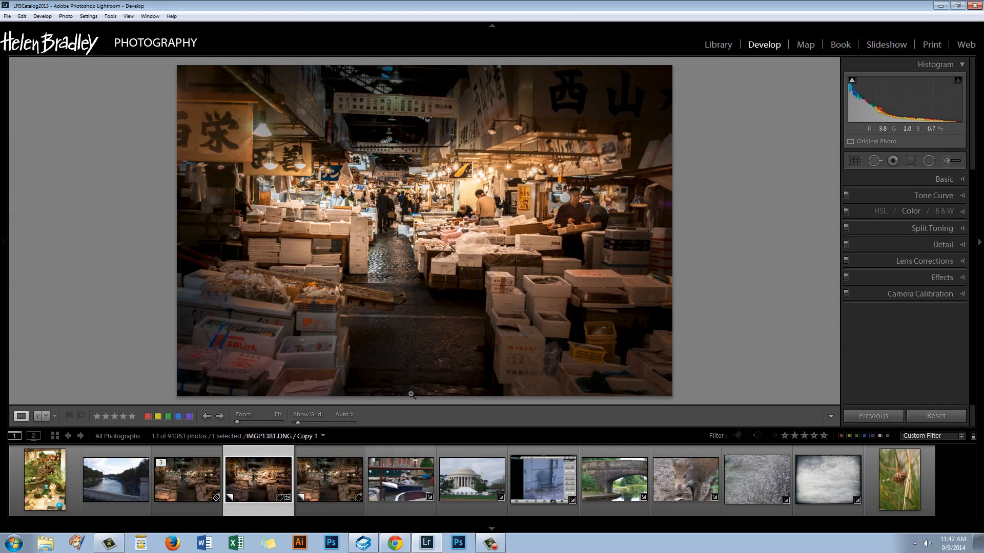
left_click(331, 485)
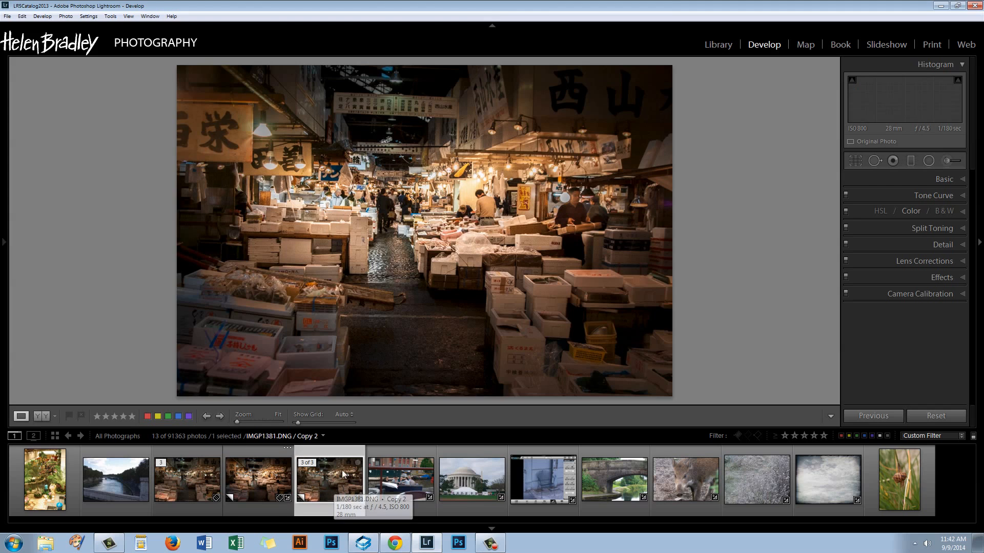
Hide the filmstrip and update the photo from Process 2003 to the current process (2012)
left_click(493, 528)
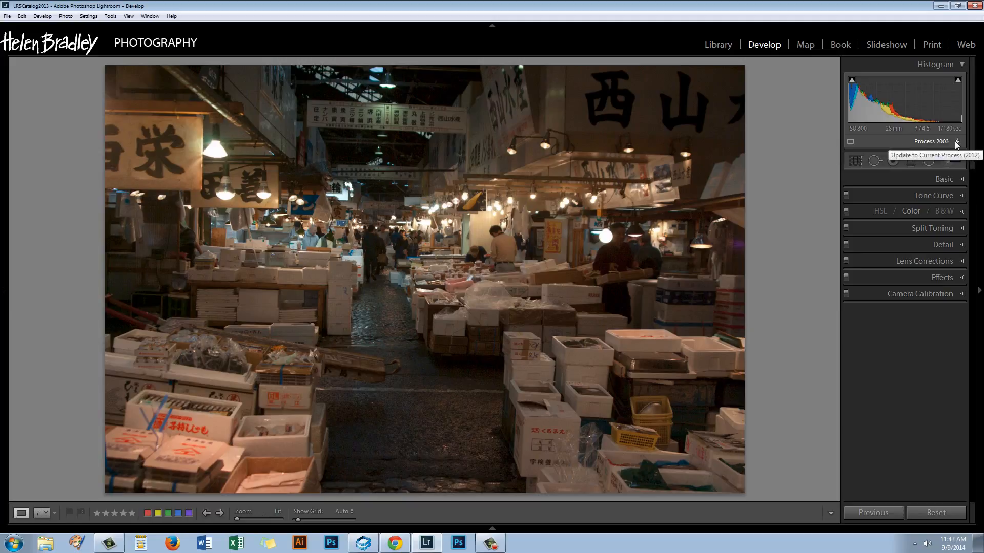
key("alt")
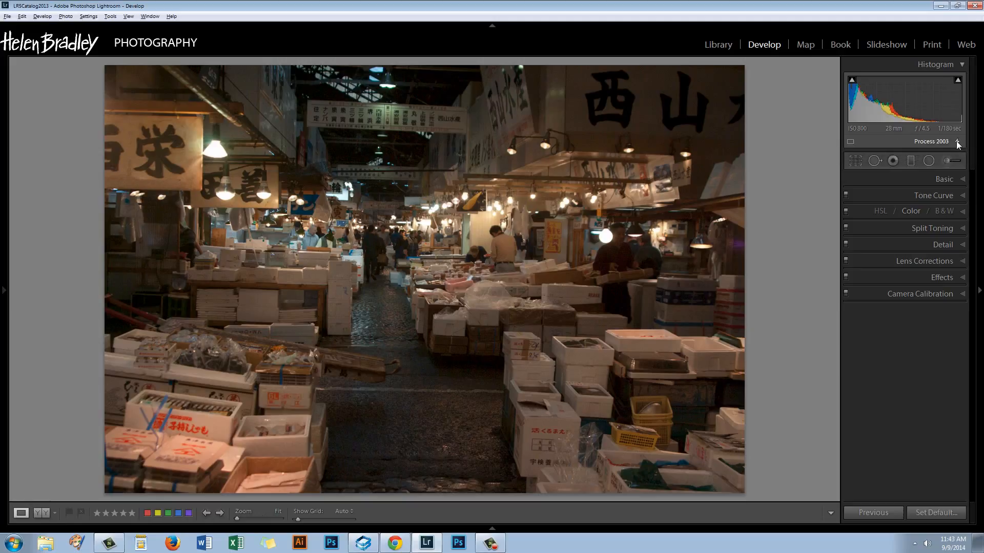
left_click(957, 142, "alt")
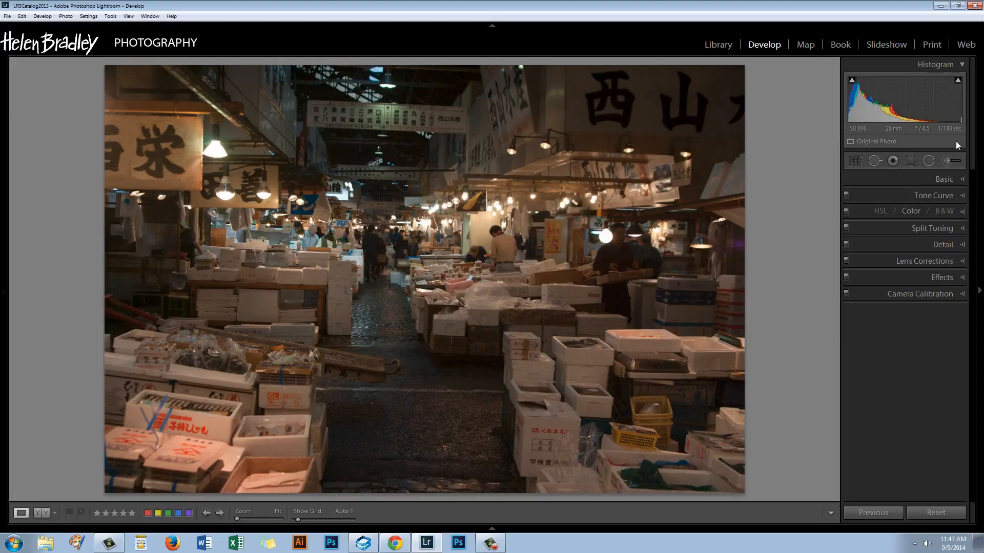
Sample a neutral from the white boxes for the white balance, then warm the Temp to 4024
left_click(962, 179)
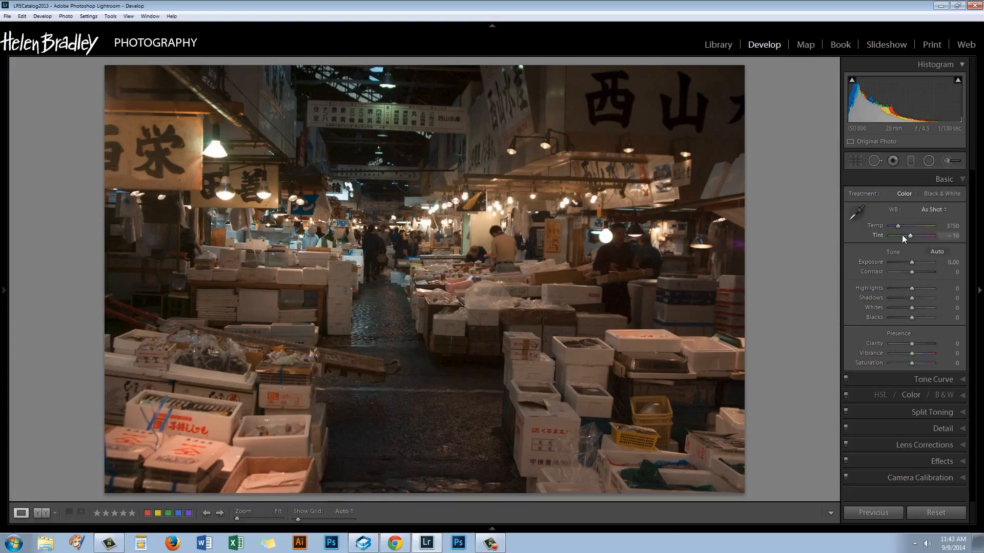
left_click(856, 215)
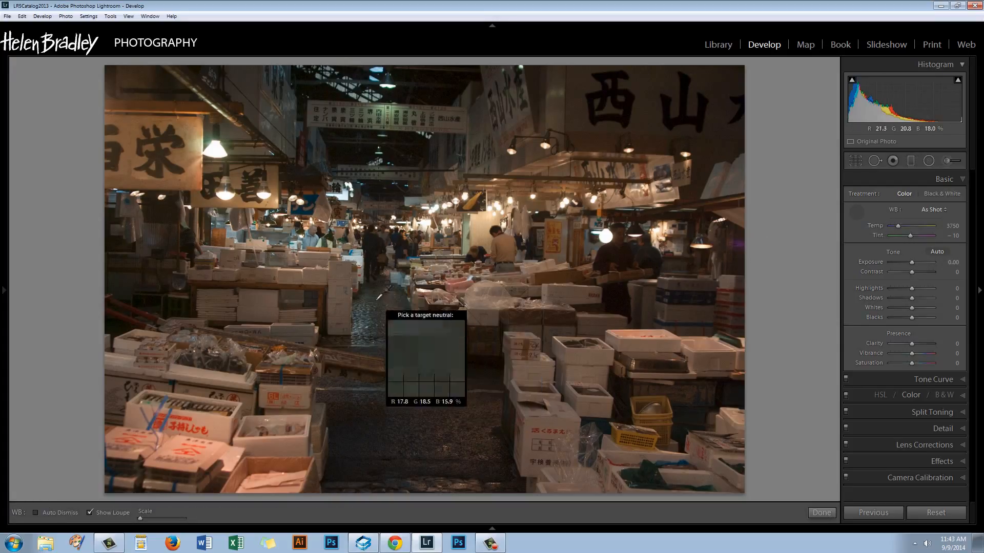
left_click(335, 265)
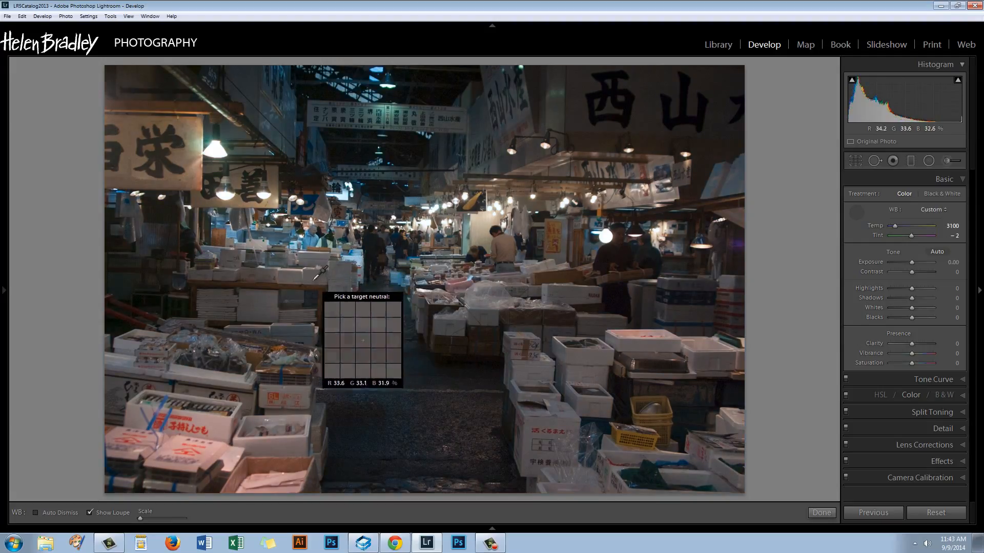
left_click(316, 274)
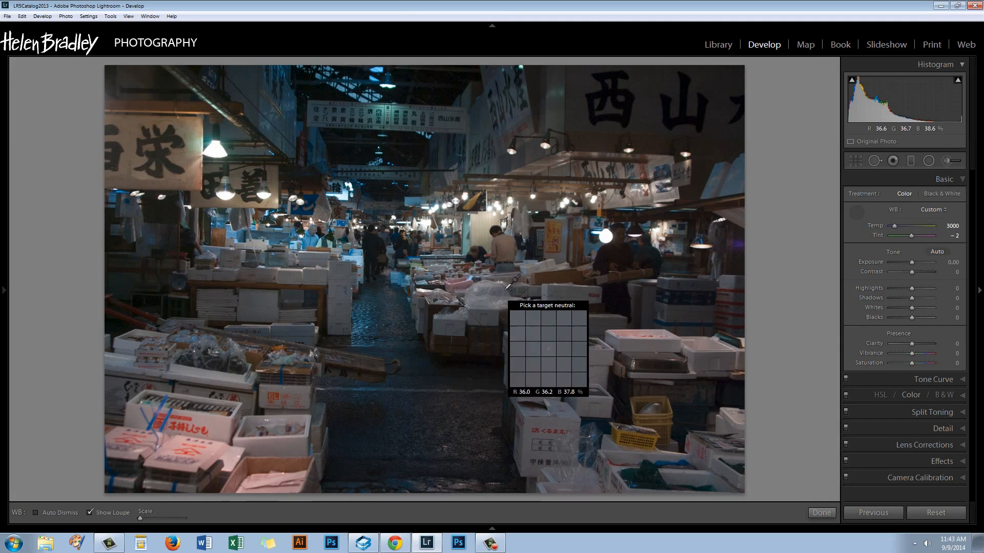
left_click(559, 290)
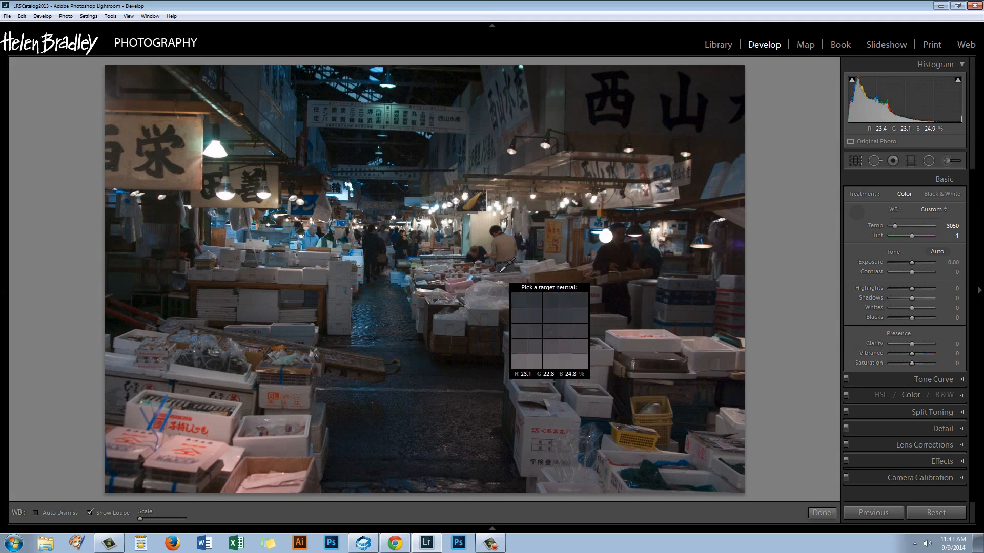
left_click(865, 218)
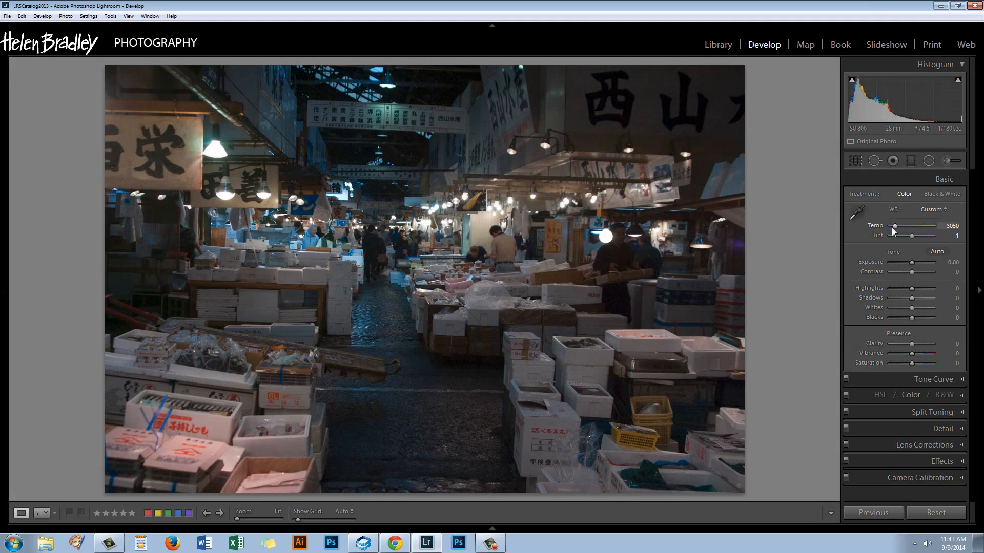
left_click_drag(896, 226, 900, 226)
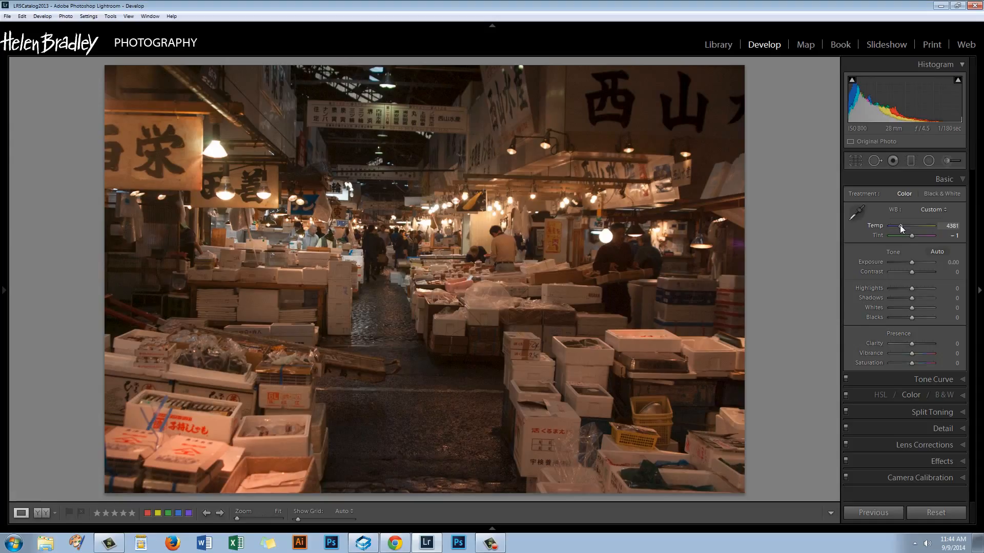
left_click_drag(901, 229, 899, 229)
Raise Exposure to +1.43 with the highlight clipping warning on, and set Contrast to +55
left_click_drag(911, 263, 917, 263)
left_click(957, 80)
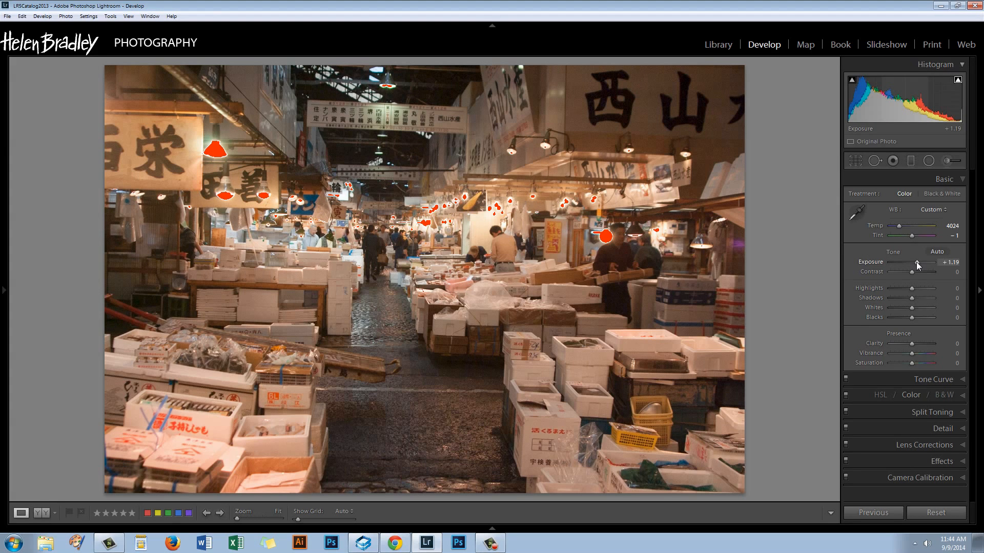
left_click_drag(916, 262, 917, 262)
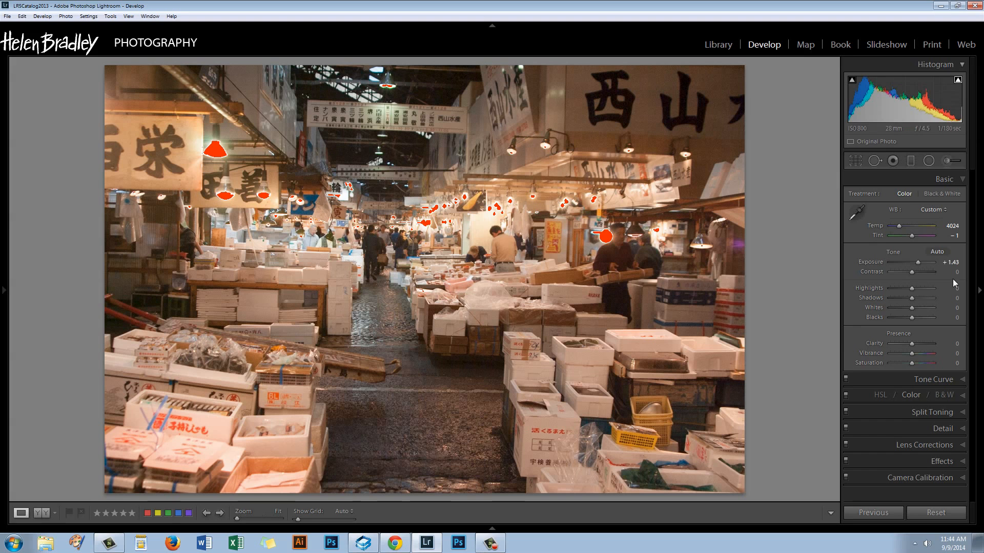
left_click_drag(913, 272, 924, 270)
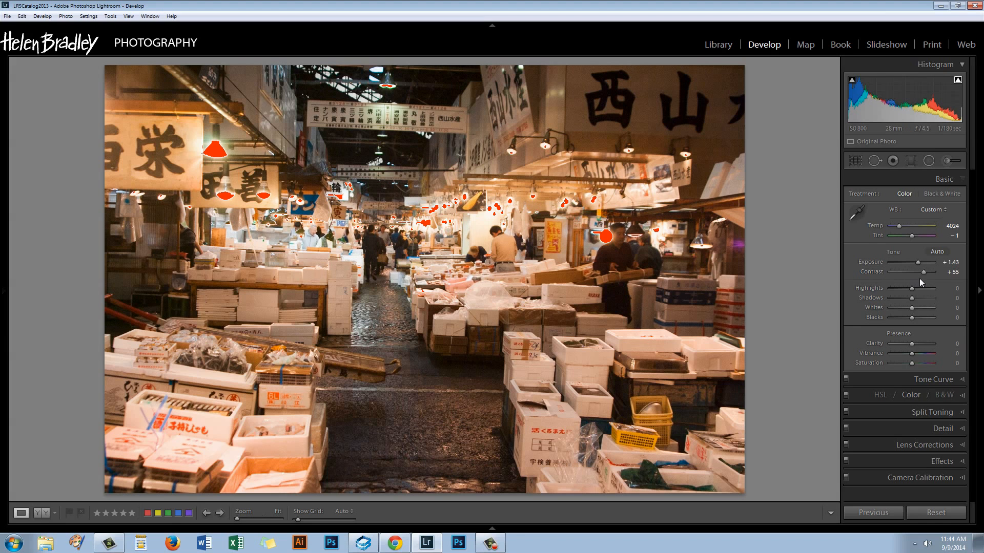
Reduce Highlights to -69 and try out the Shadows adjustment, leaving it at 0
mouse_move(911, 289)
left_mouse_down()
mouse_move(884, 291)
mouse_move(892, 290)
left_mouse_up()
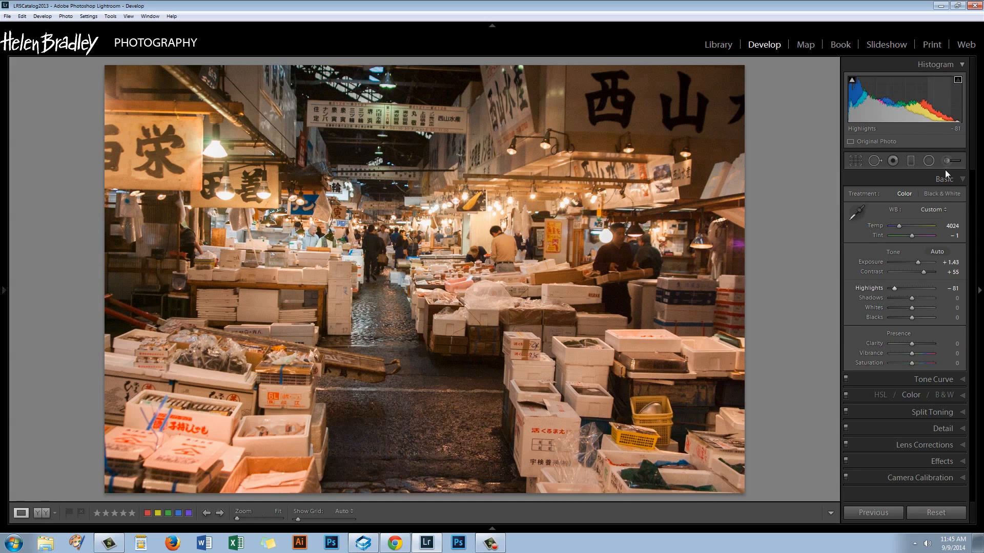
left_click_drag(894, 287, 897, 288)
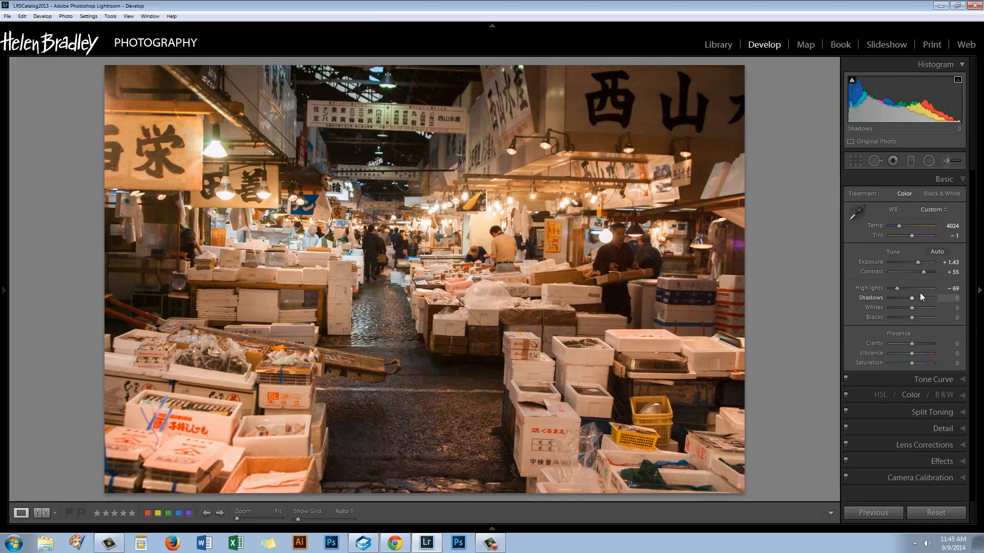
left_click_drag(911, 298, 911, 299)
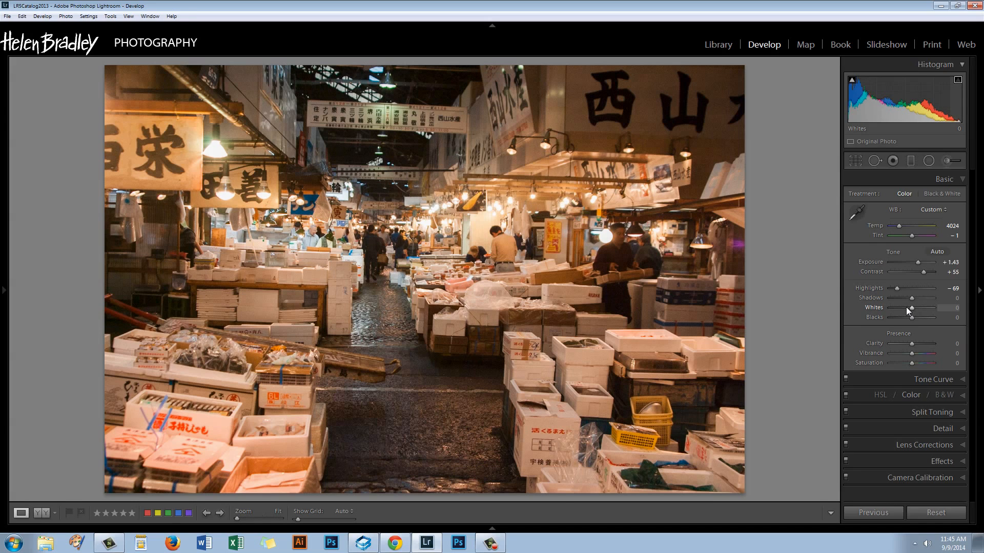
Set Whites to +7 using the clipping preview
key("alt")
left_click(911, 308, "alt")
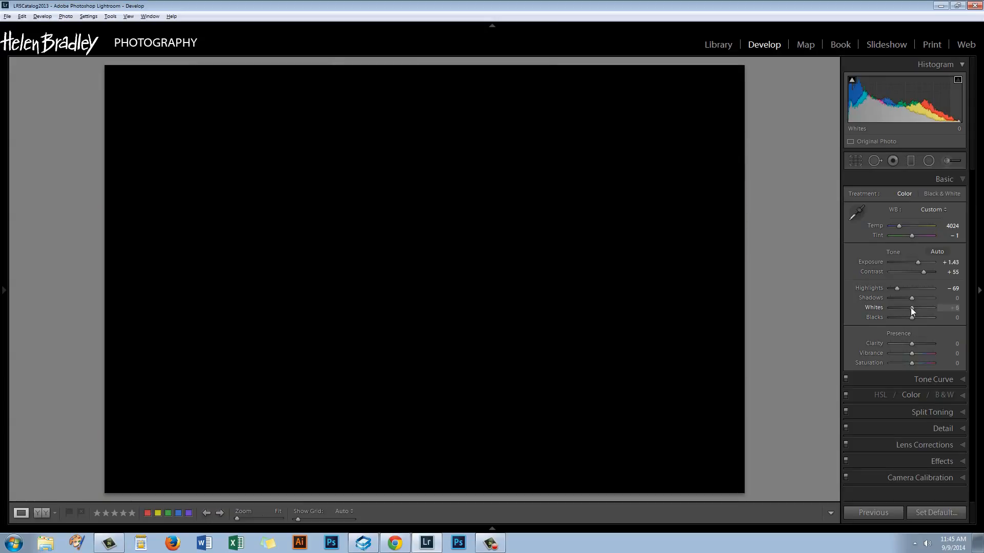
left_click_drag(913, 309, 913, 312)
left_click_drag(912, 309, 912, 309)
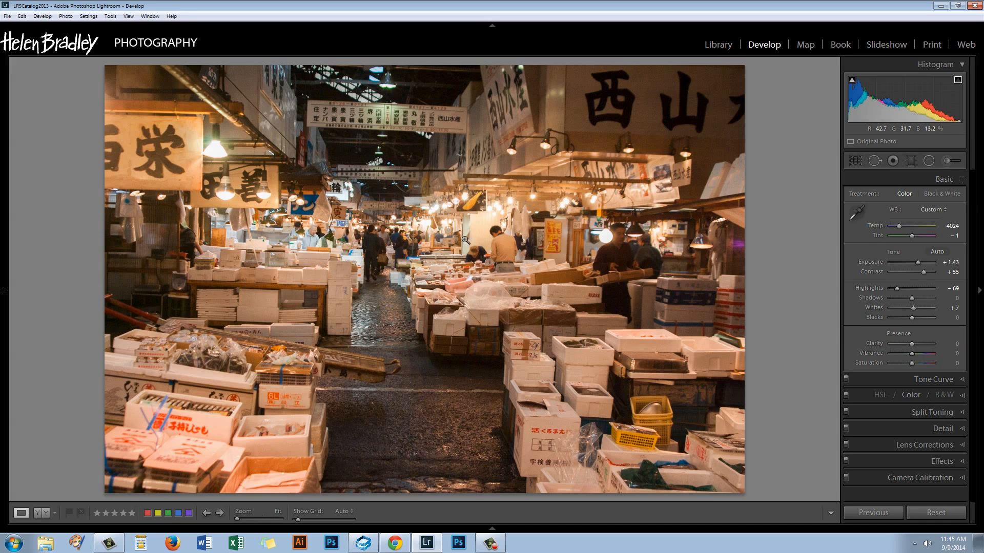
Set Blacks to -12 using the clipping preview and check the shadow clipping overlay on the photo
key("alt")
left_click(913, 317, "alt")
left_click(912, 318, "alt")
left_click_drag(911, 317, 909, 318)
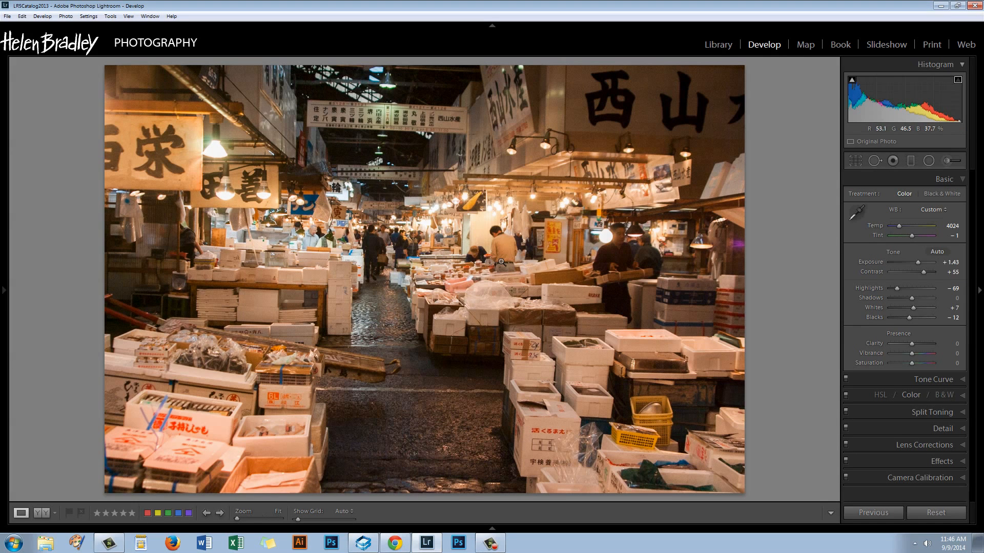
left_click(852, 80)
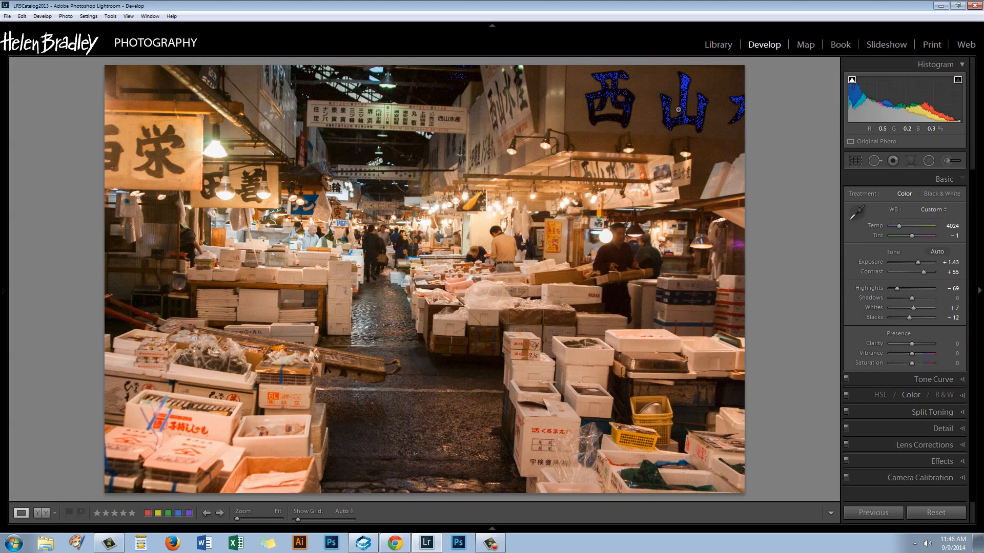
left_click(852, 81)
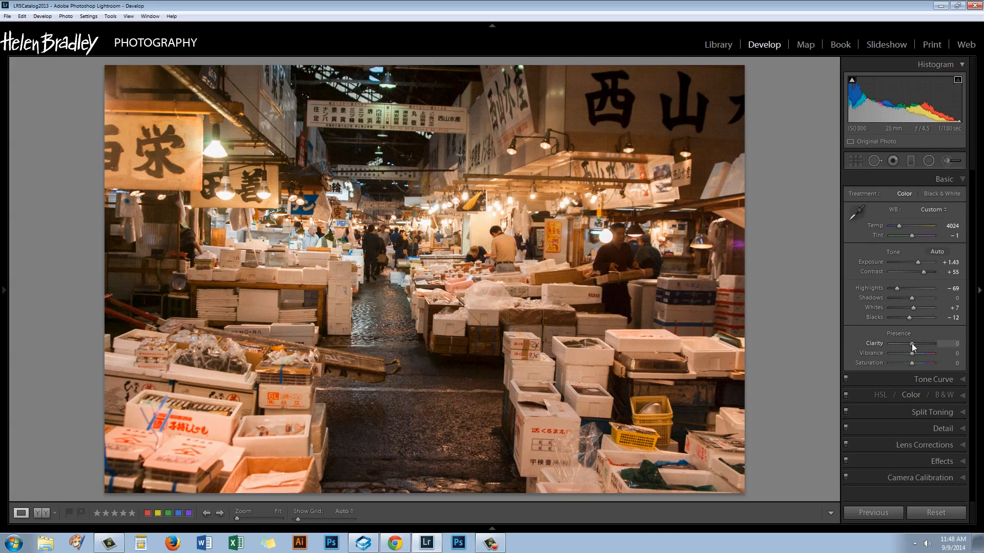
Set Clarity to +43
left_click_drag(912, 343, 923, 346)
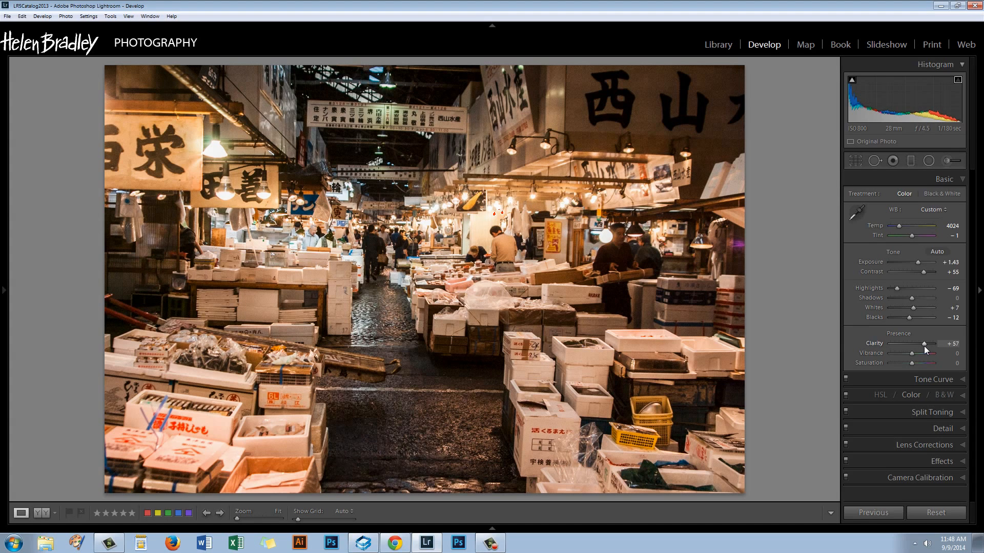
left_click_drag(923, 344, 920, 343)
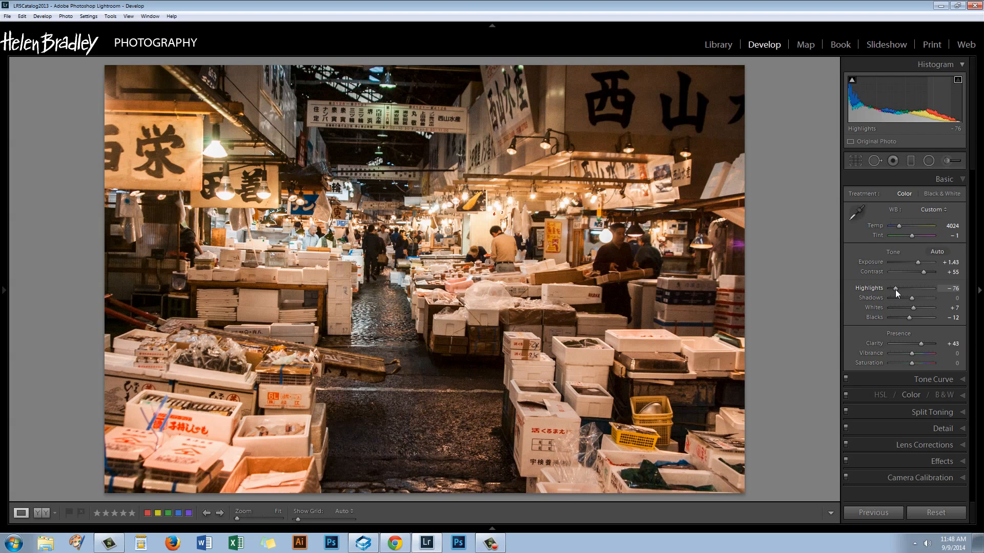
Reduce Highlights to -81 and Whites to -2, checking the whites with the clipping preview
left_click_drag(895, 290, 893, 290)
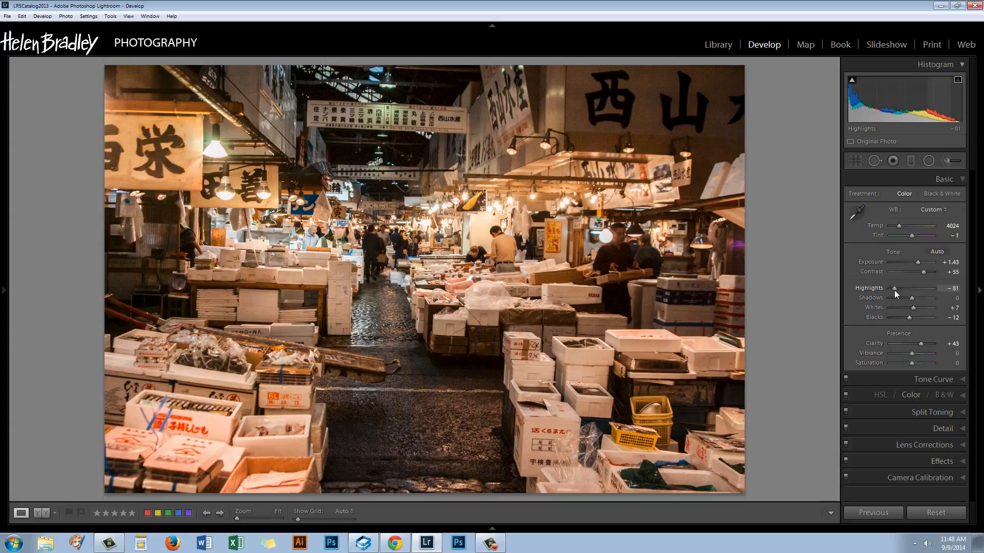
left_click(913, 308, "alt")
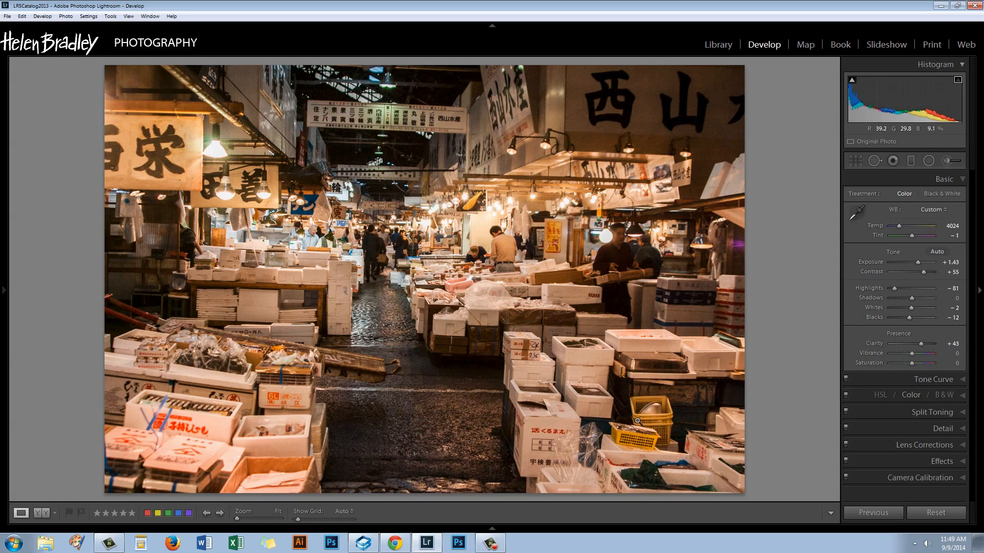
Add a wide elliptical radial filter over the middle of the market, tilt it slightly, and centre it on the lit stalls and aisle
left_click(929, 161)
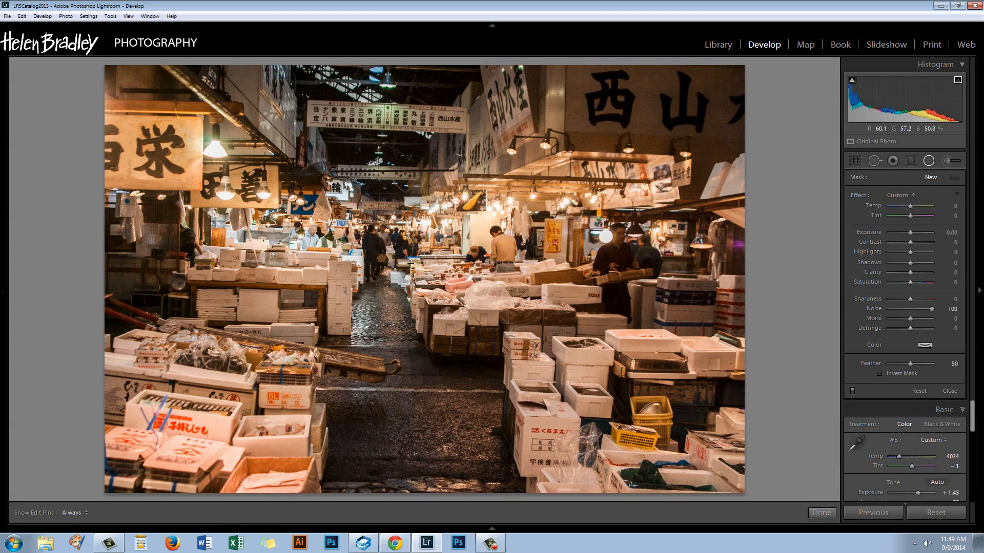
left_click_drag(418, 273, 137, 162)
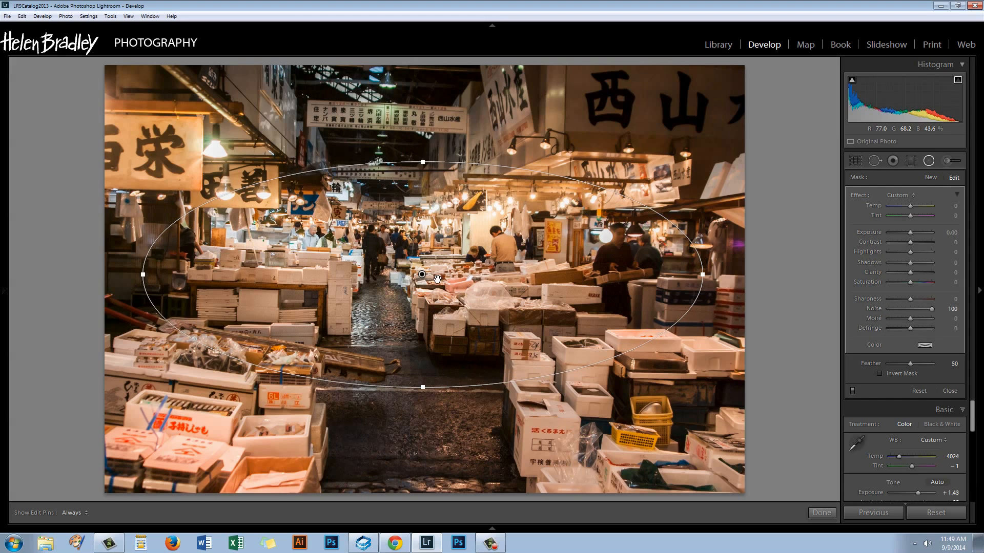
left_click_drag(423, 275, 439, 242)
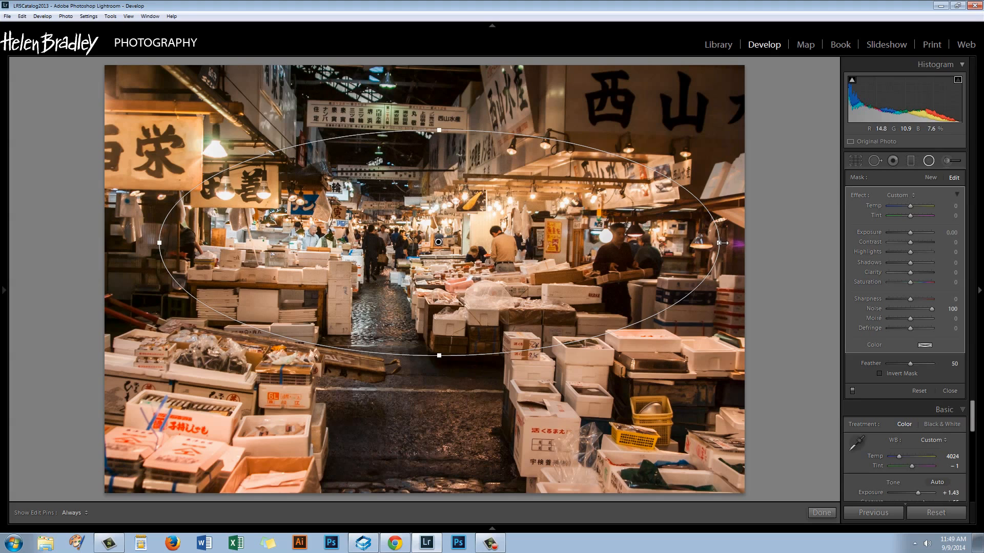
left_click_drag(725, 244, 723, 250)
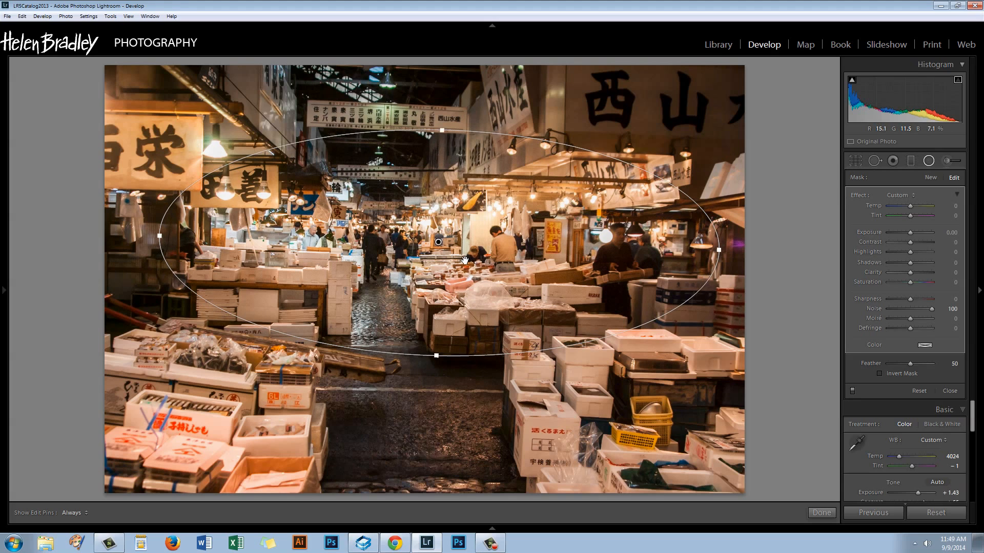
left_click_drag(438, 242, 415, 242)
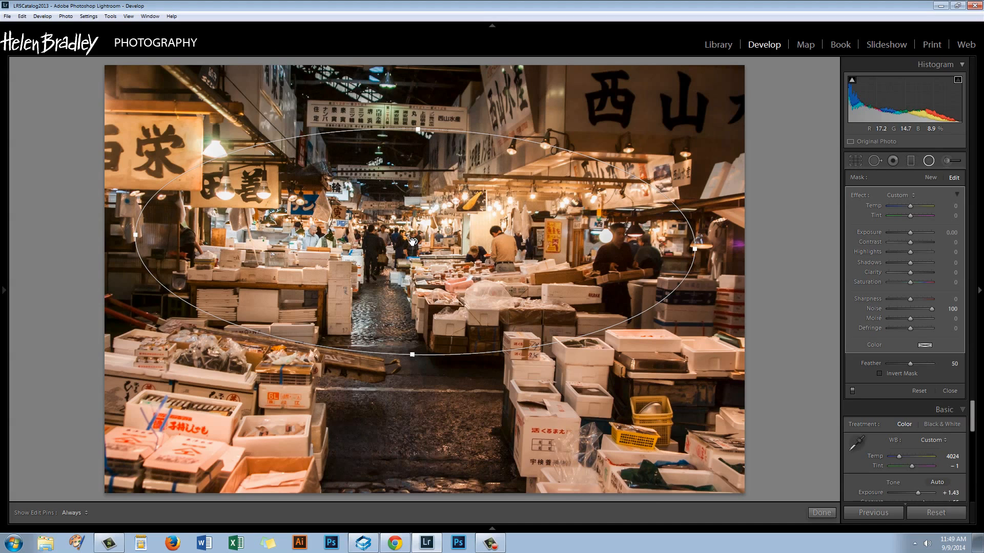
left_click_drag(413, 243, 419, 244)
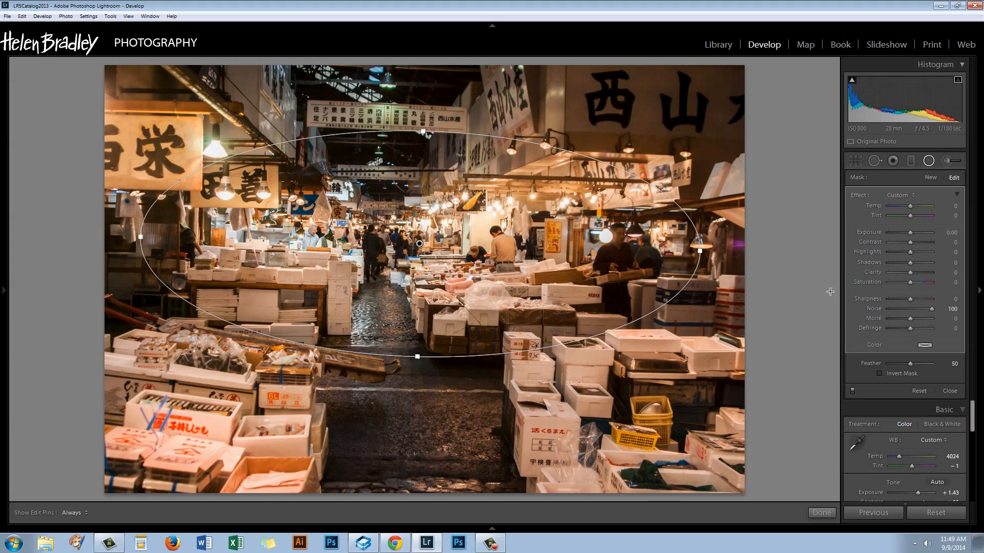
Set the radial filter's Feather to 63, Exposure to -0.86, Shadows to -24, Highlights to -45 and Clarity to -43, and finish it
left_click_drag(908, 362, 914, 365)
left_click_drag(909, 232, 905, 234)
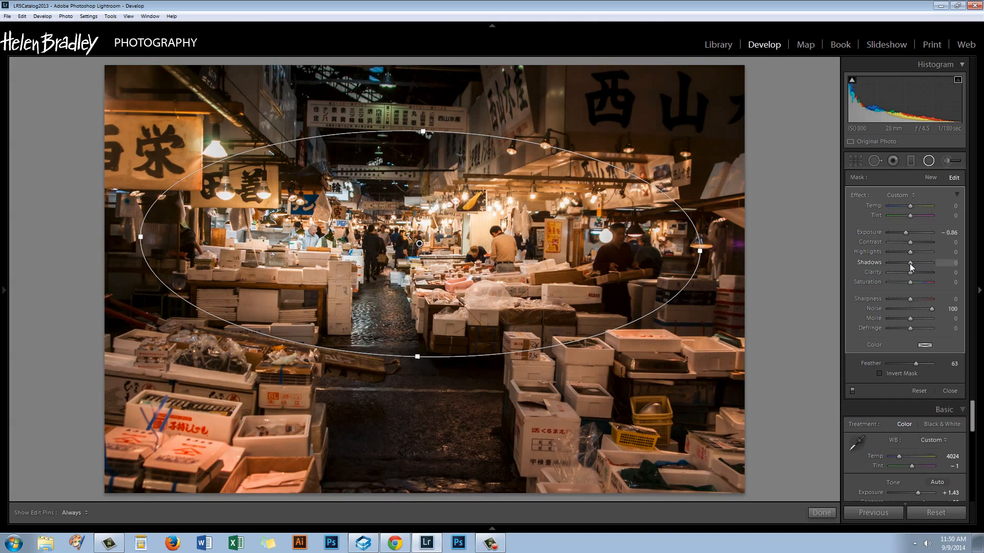
left_click_drag(910, 264, 905, 264)
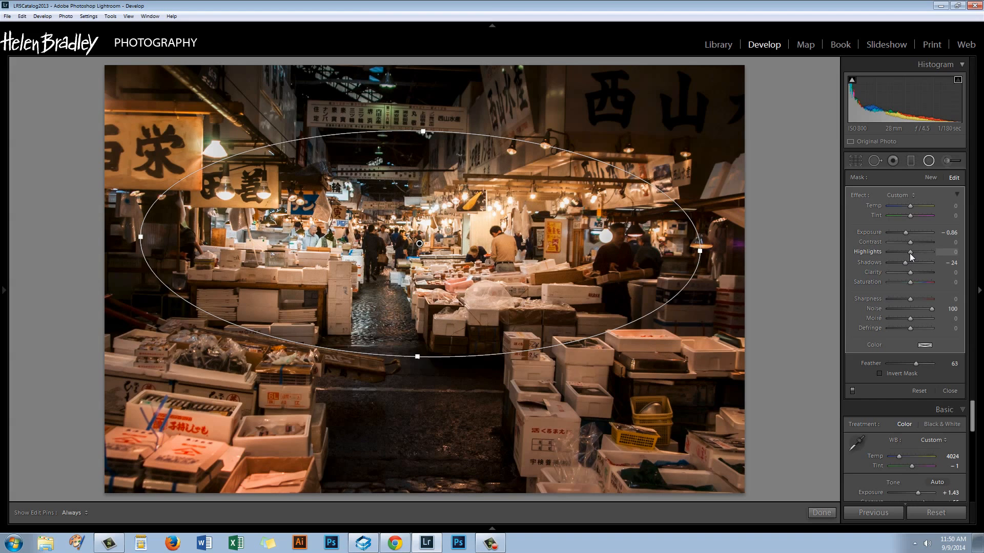
left_click_drag(909, 253, 900, 267)
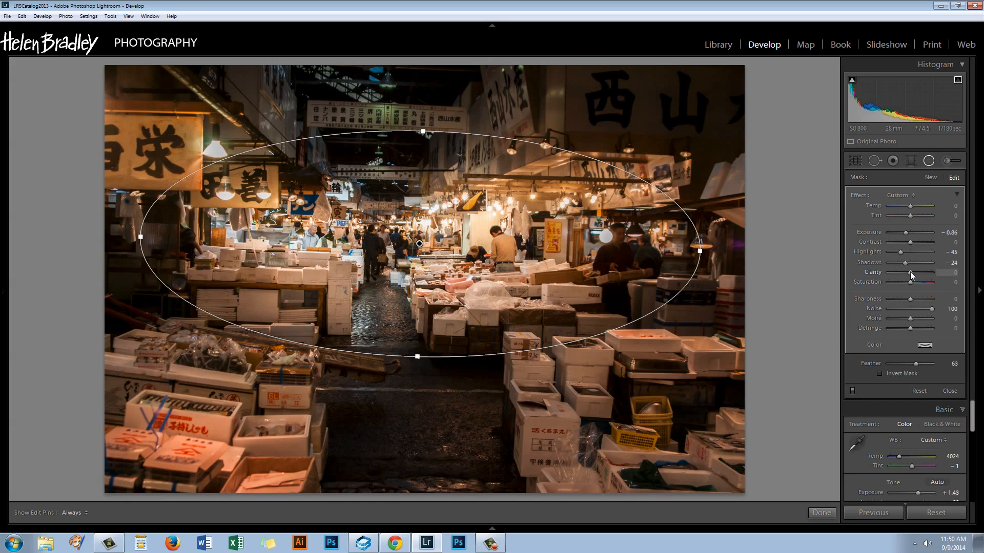
left_click_drag(910, 271, 900, 273)
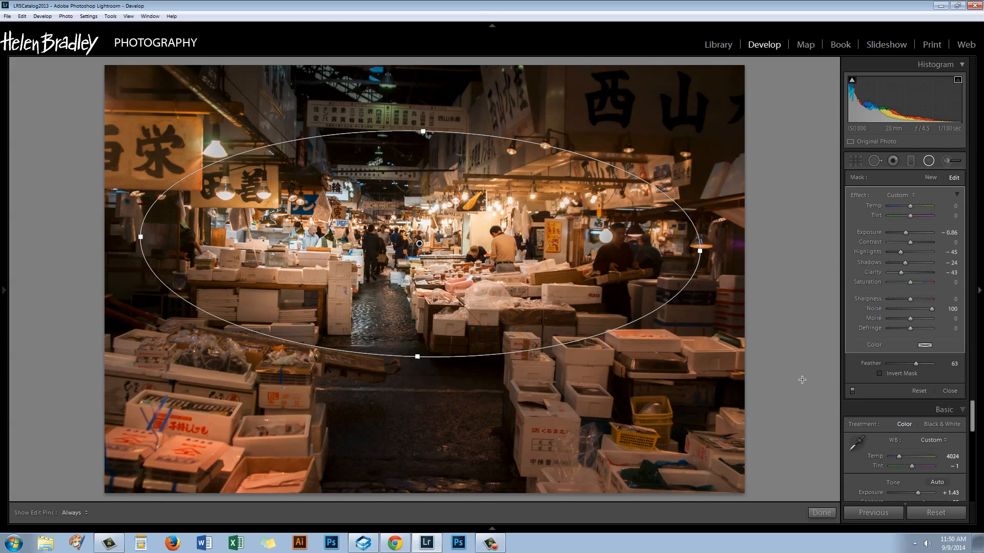
left_click(822, 512)
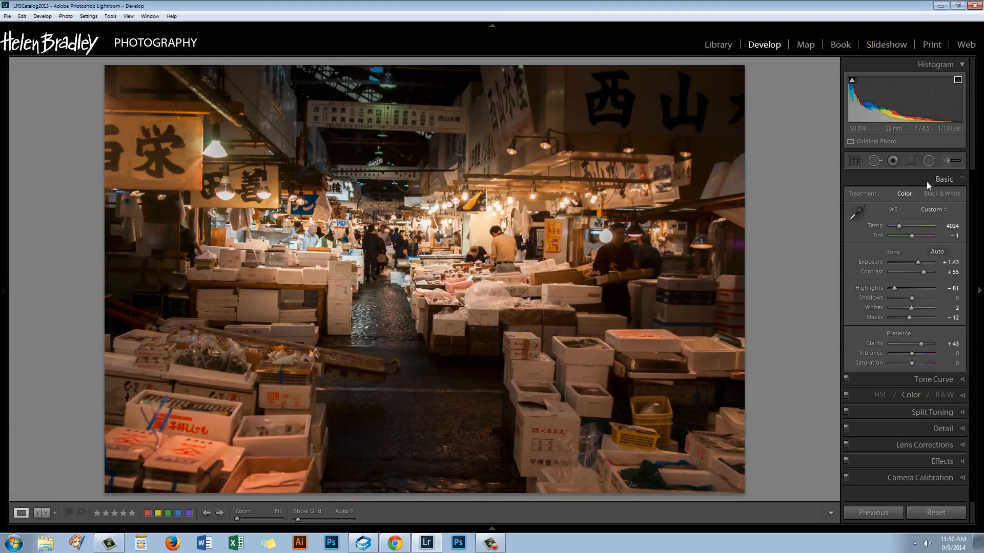
Start an adjustment brush and paint over the foreground boxes in the photo's lower-left corner, showing the red mask overlay
left_click(949, 160)
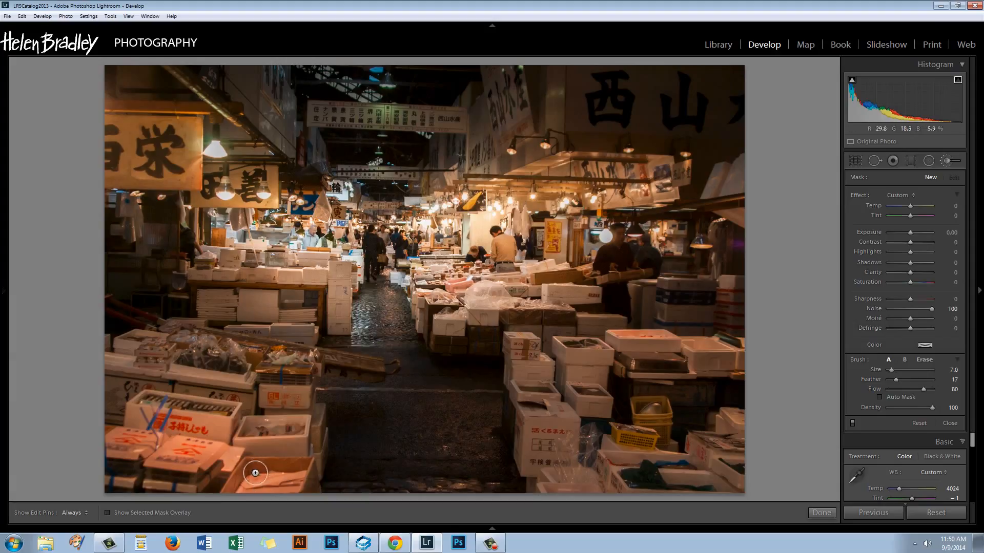
key("h")
mouse_move(273, 483)
left_mouse_down()
mouse_move(205, 435)
mouse_move(255, 448)
mouse_move(243, 442)
mouse_move(287, 430)
mouse_move(248, 421)
mouse_move(288, 417)
mouse_move(300, 471)
mouse_move(302, 440)
mouse_move(191, 428)
mouse_move(219, 419)
mouse_move(141, 395)
mouse_move(136, 445)
mouse_move(108, 424)
mouse_move(133, 461)
mouse_move(173, 451)
mouse_move(128, 440)
mouse_move(136, 480)
mouse_move(208, 479)
mouse_move(141, 492)
mouse_move(226, 470)
mouse_move(191, 470)
mouse_move(210, 460)
mouse_move(220, 422)
mouse_move(255, 425)
mouse_move(190, 403)
mouse_move(276, 419)
left_mouse_up()
key("o")
key("h")
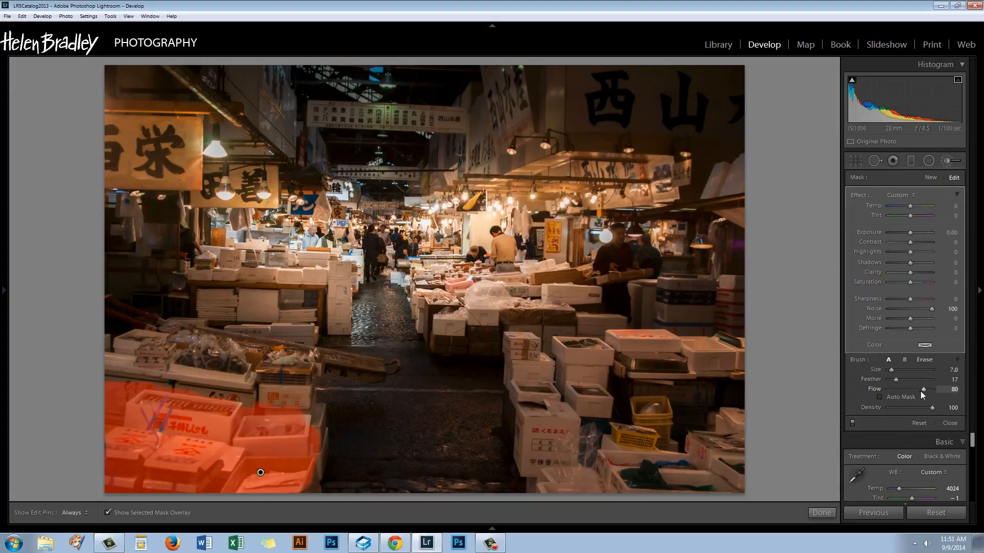
Set brush Flow to 47 and Feather to 52, extend the mask over the upper and right edges of the lower-left boxes, and hide the overlay
mouse_move(906, 392)
left_mouse_down()
mouse_move(896, 379)
mouse_move(911, 380)
left_mouse_up()
key("h")
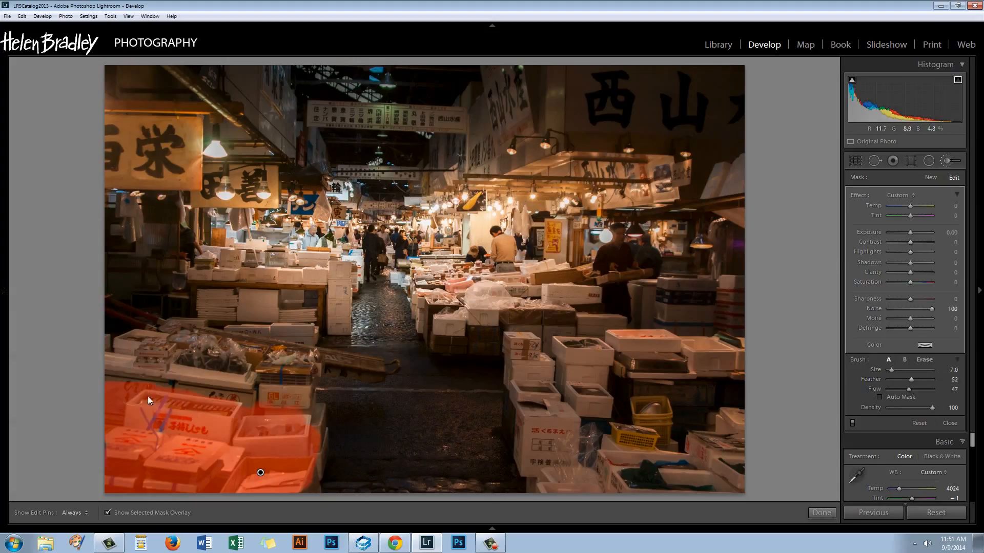
mouse_move(124, 386)
left_mouse_down()
mouse_move(181, 383)
mouse_move(107, 371)
mouse_move(207, 399)
left_mouse_up()
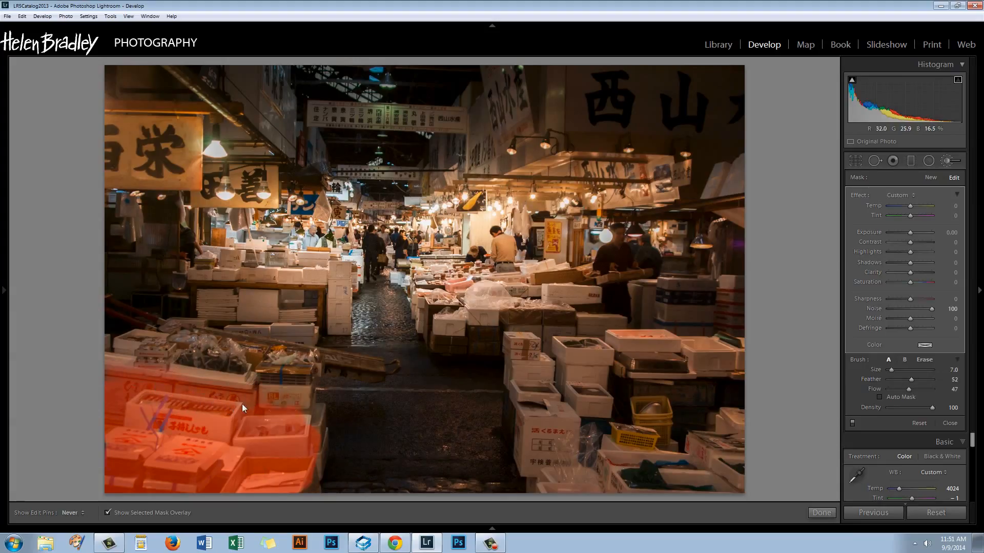
key("h")
mouse_move(299, 408)
left_mouse_down()
mouse_move(300, 435)
mouse_move(313, 423)
mouse_move(299, 500)
left_mouse_up()
key("h")
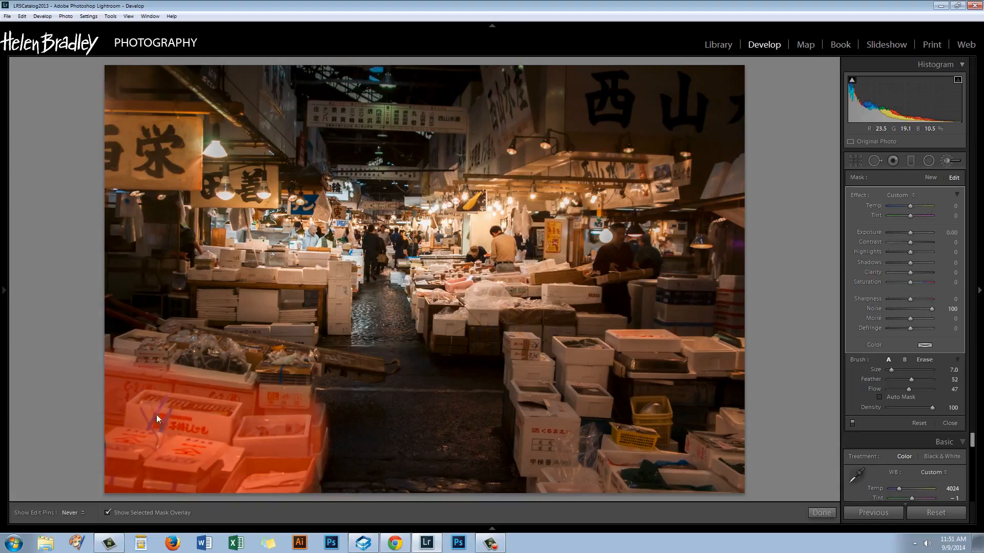
key("h")
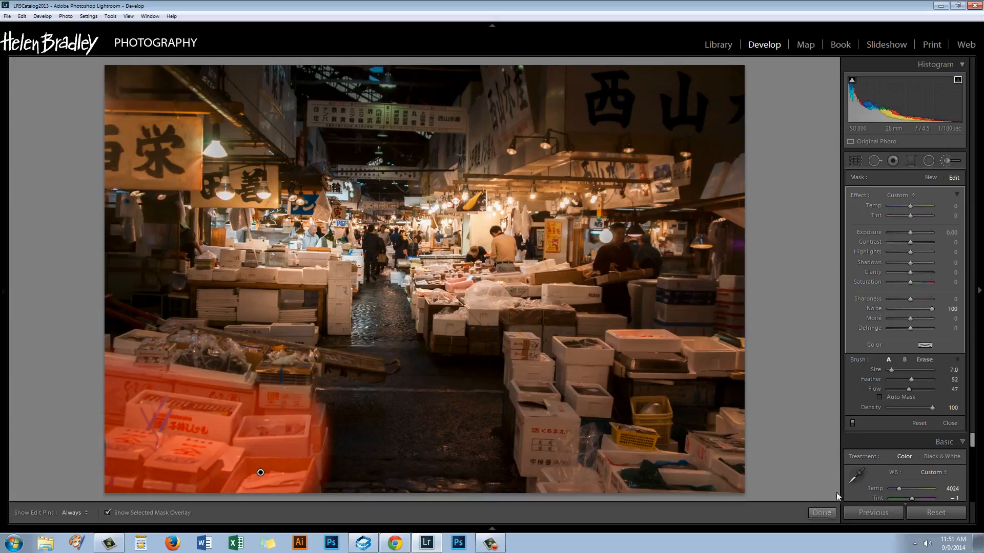
key("o")
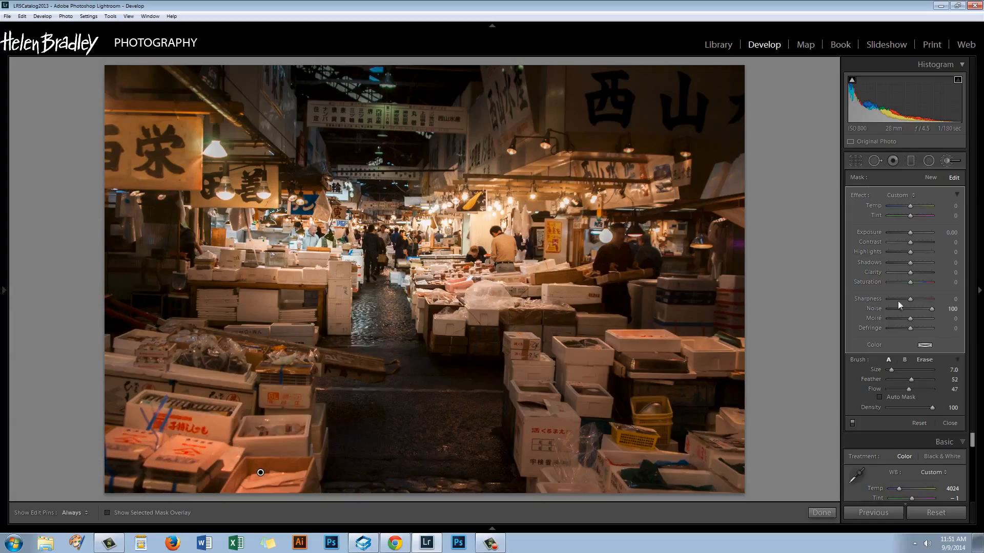
Lower the Temp of the painted lower-left boxes to cool their orange cast, and close the adjustment brush
left_click_drag(910, 207, 902, 204)
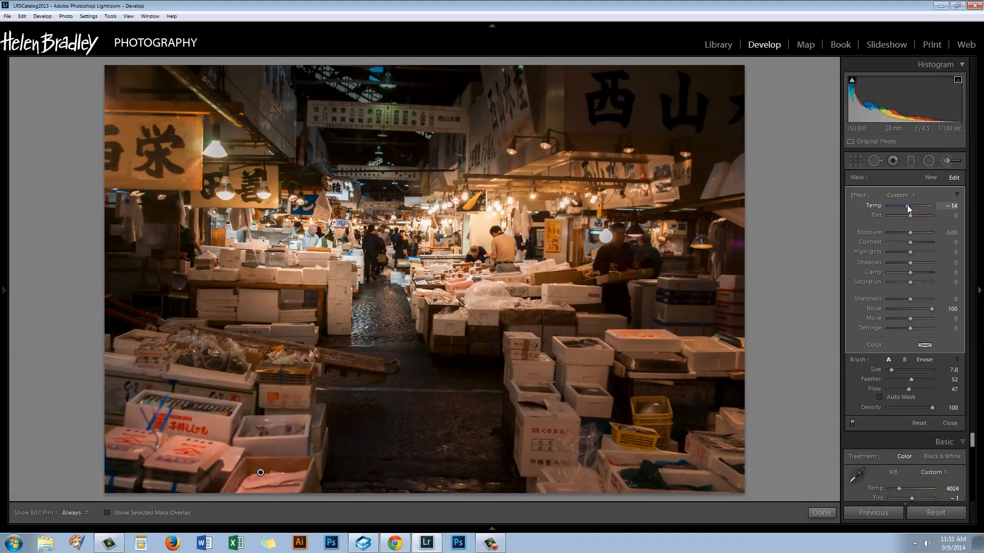
left_click_drag(910, 205, 904, 204)
key("k")
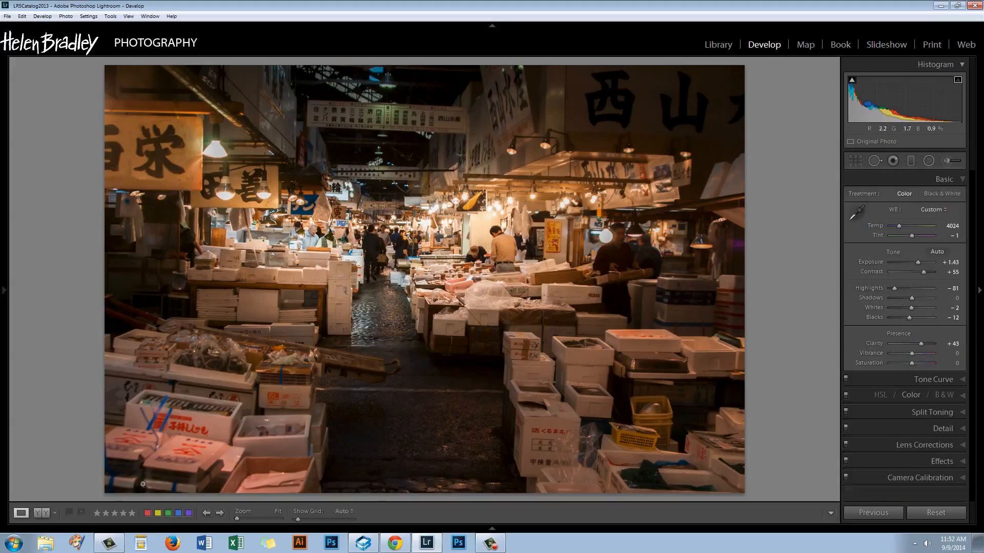
Paint a new brush adjustment over the frontmost lower-left boxes, raising Flow to 90 and checking coverage with the mask overlay
left_click(947, 160)
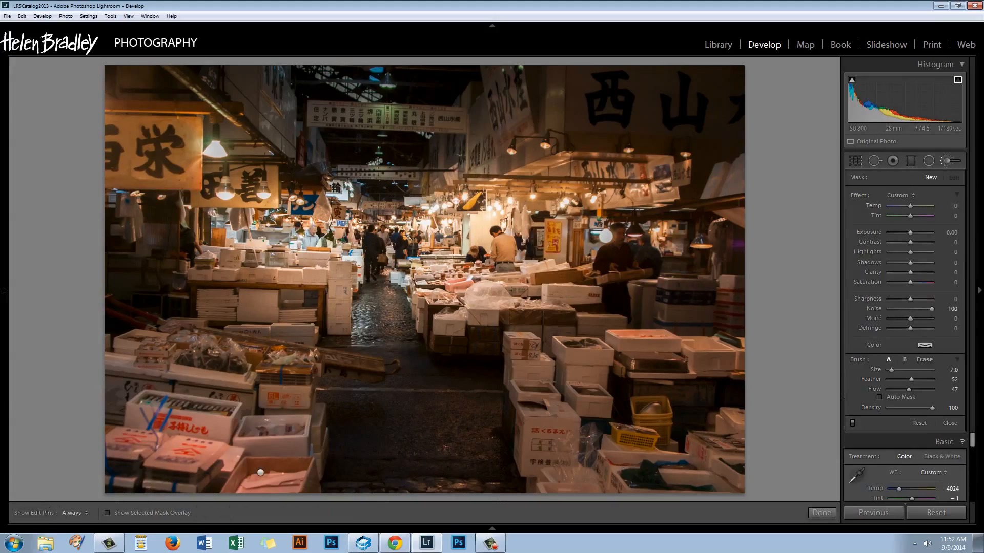
mouse_move(290, 488)
left_mouse_down()
mouse_move(298, 489)
mouse_move(269, 482)
left_mouse_up()
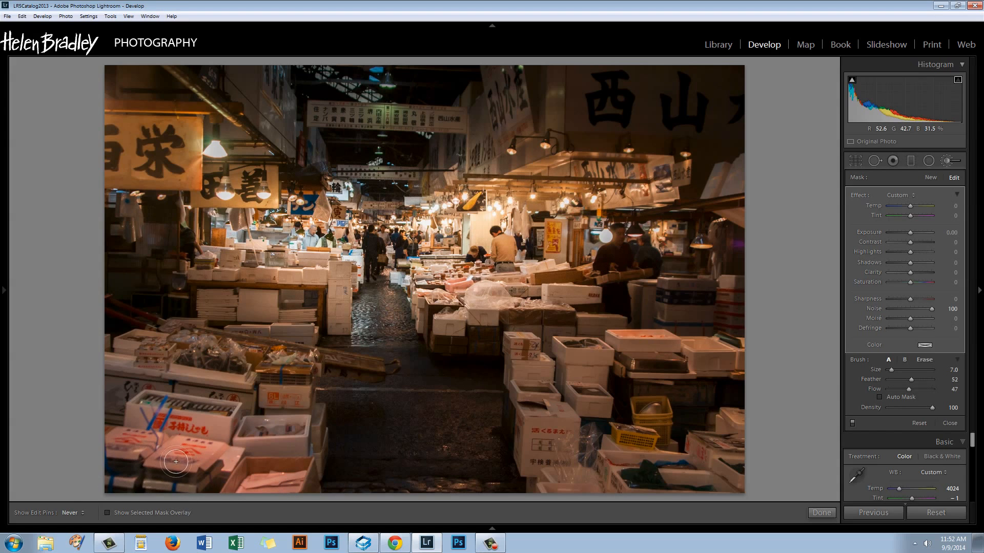
key("h")
left_click_drag(908, 389, 928, 390)
key("h")
key("o")
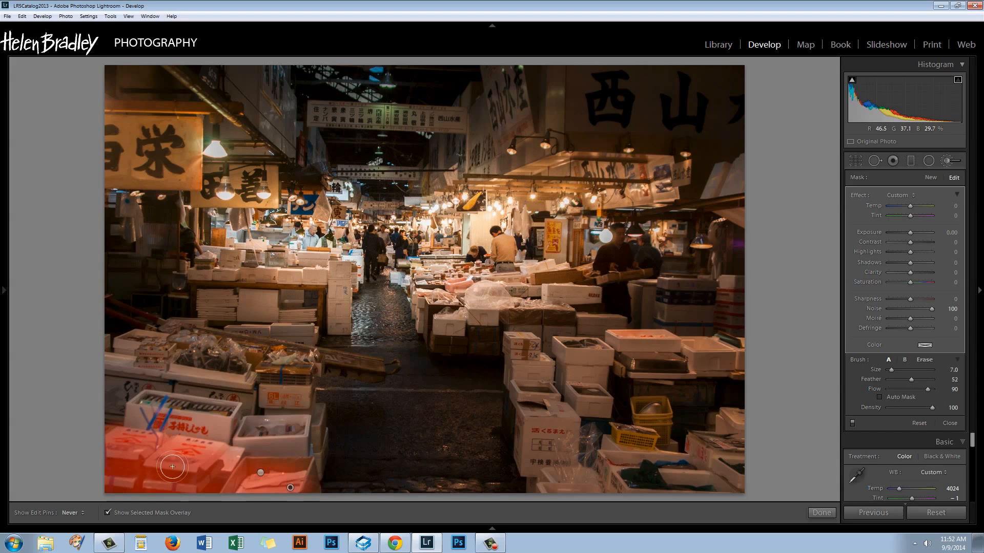
mouse_move(176, 463)
left_mouse_down()
mouse_move(141, 442)
mouse_move(248, 469)
mouse_move(234, 478)
mouse_move(301, 488)
mouse_move(273, 481)
mouse_move(293, 479)
mouse_move(122, 476)
mouse_move(112, 452)
mouse_move(149, 483)
left_mouse_up()
key("o")
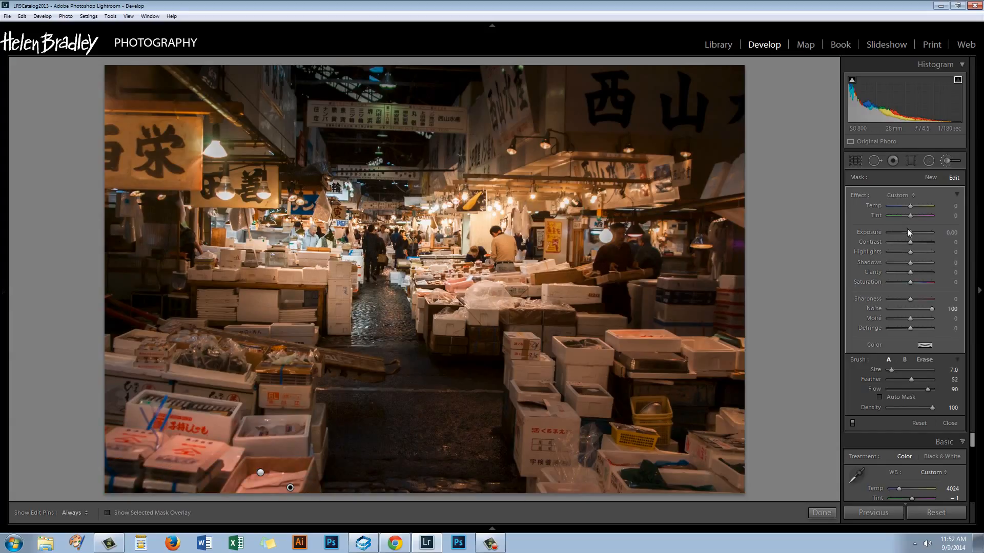
Reduce Temp on the second brush mask to cool the frontmost boxes further, and finish the brush adjustment
left_click_drag(908, 207, 906, 217)
left_click_drag(909, 208, 905, 217)
left_click(821, 512)
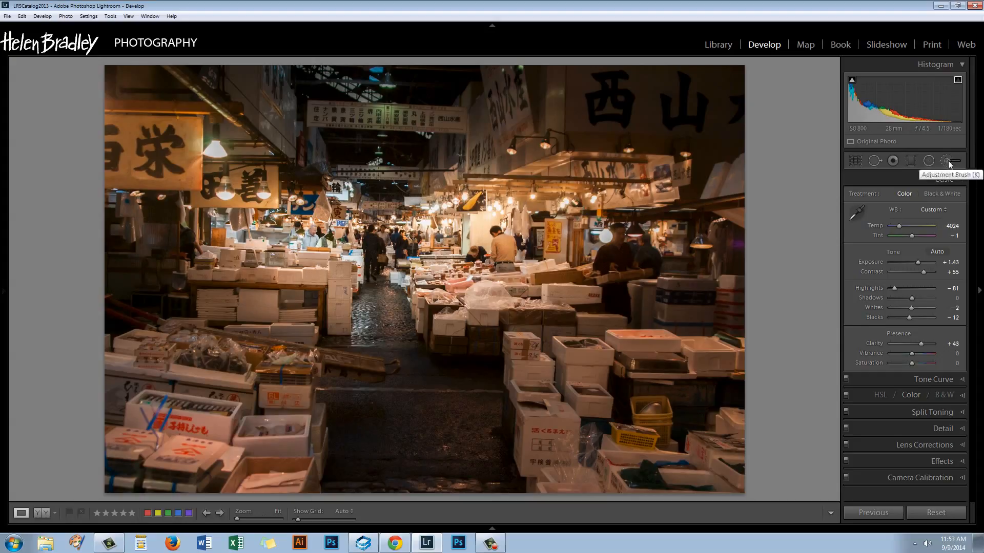
Reset the graduated filter's Noise to 0 and draw a near-horizontal gradient across the foreground boxes, affecting the lower part of the photo
left_click(911, 161)
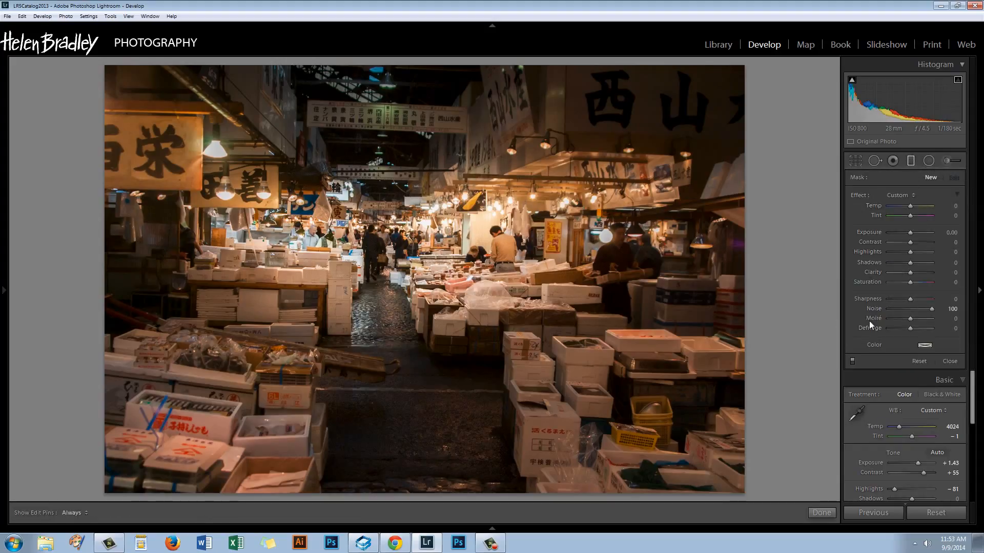
double_click(874, 309)
key("alt")
left_click_drag(427, 398, 427, 326)
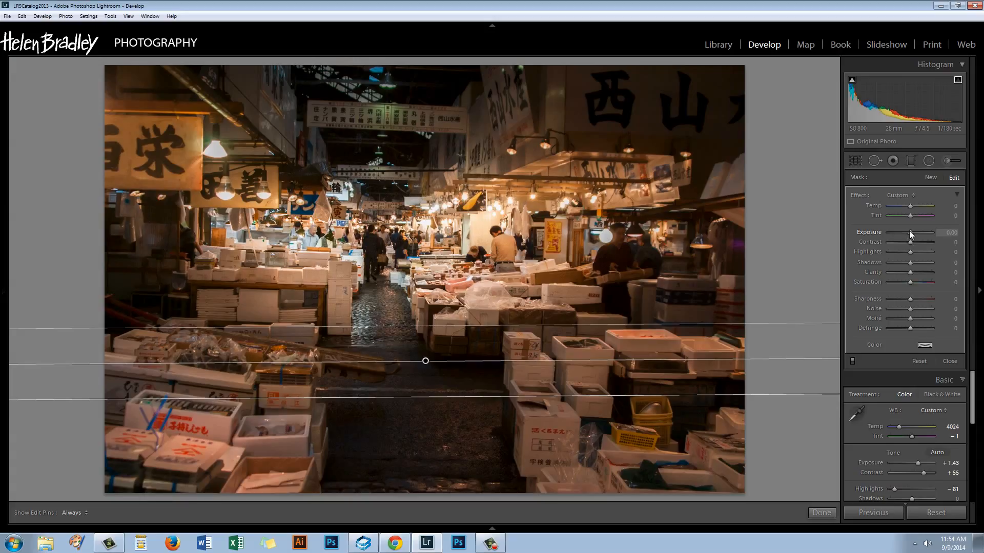
Set the graduated filter's Exposure to -0.48, Highlights to -100, Shadows to -62 and Clarity to -74, resetting Contrast to 0
mouse_move(911, 230)
left_mouse_down()
mouse_move(900, 244)
mouse_move(926, 248)
mouse_move(896, 245)
mouse_move(908, 246)
left_mouse_up()
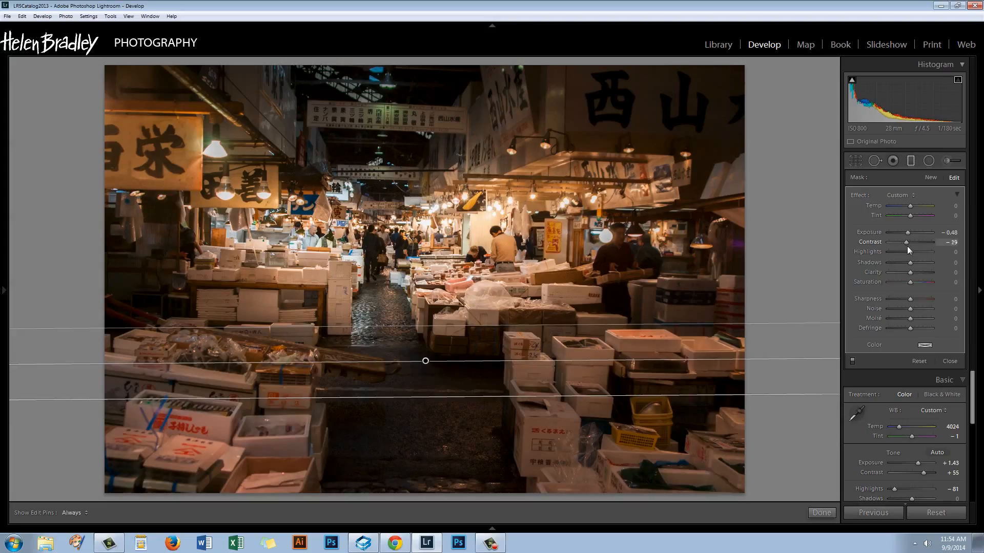
double_click(871, 242)
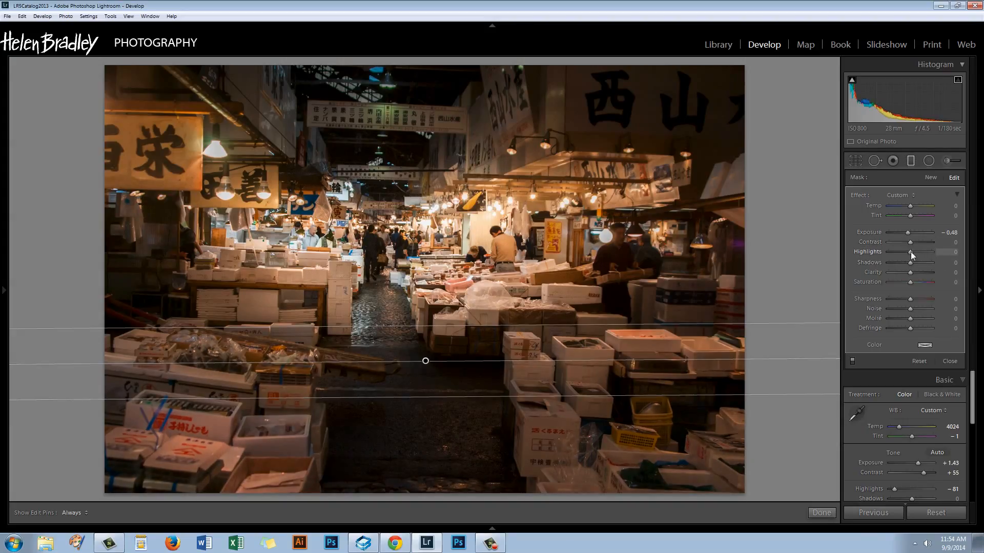
left_click_drag(911, 251, 895, 276)
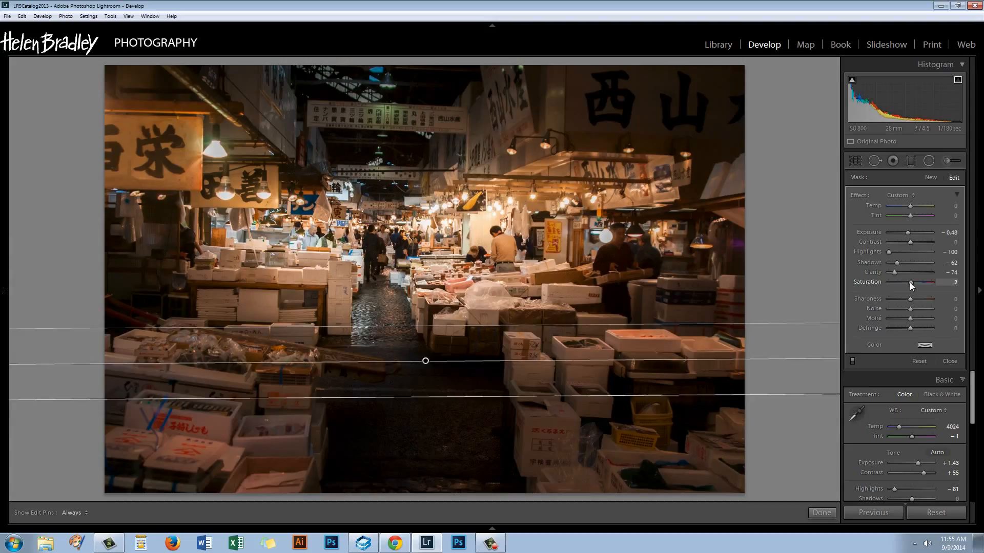
Set the graduated filter's Saturation to -71 after comparing with a reset, set its Exposure to -1.05, and finish the filter
left_click_drag(908, 282, 896, 285)
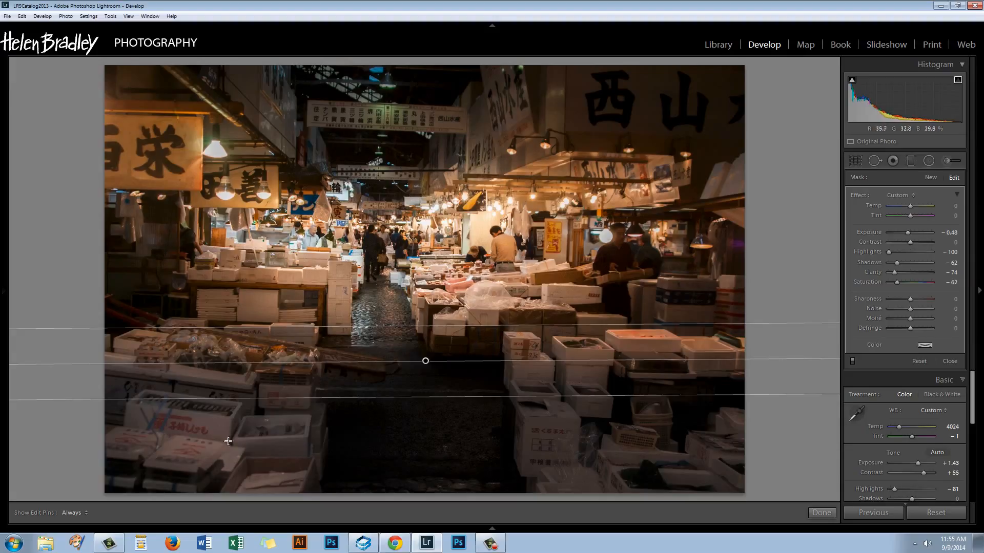
double_click(865, 281)
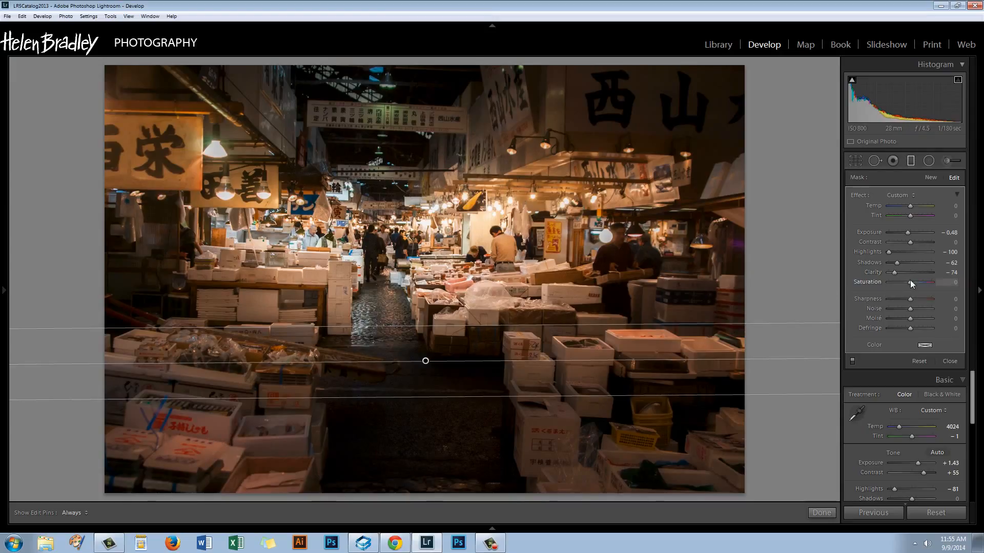
left_click_drag(910, 280, 896, 287)
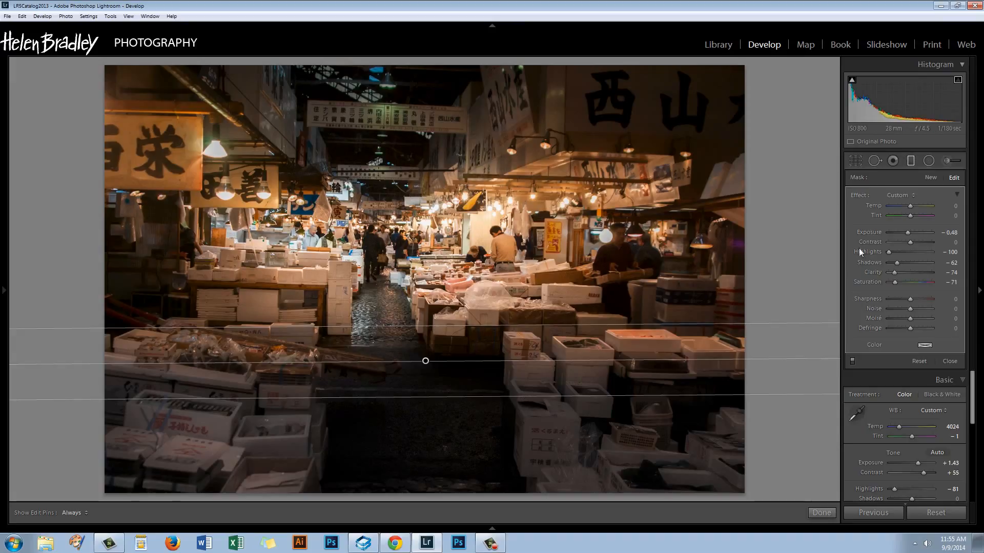
left_click_drag(907, 234, 903, 235)
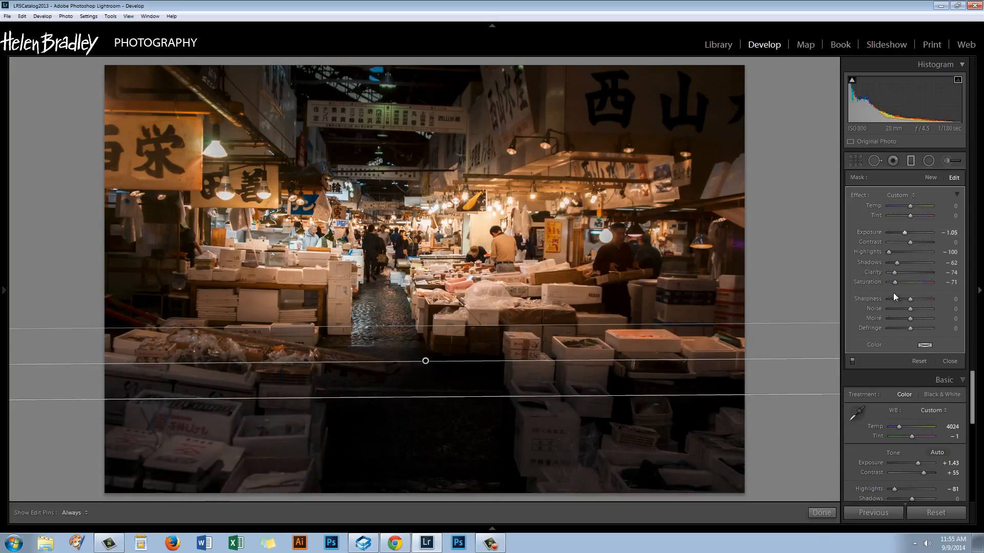
left_click(820, 513)
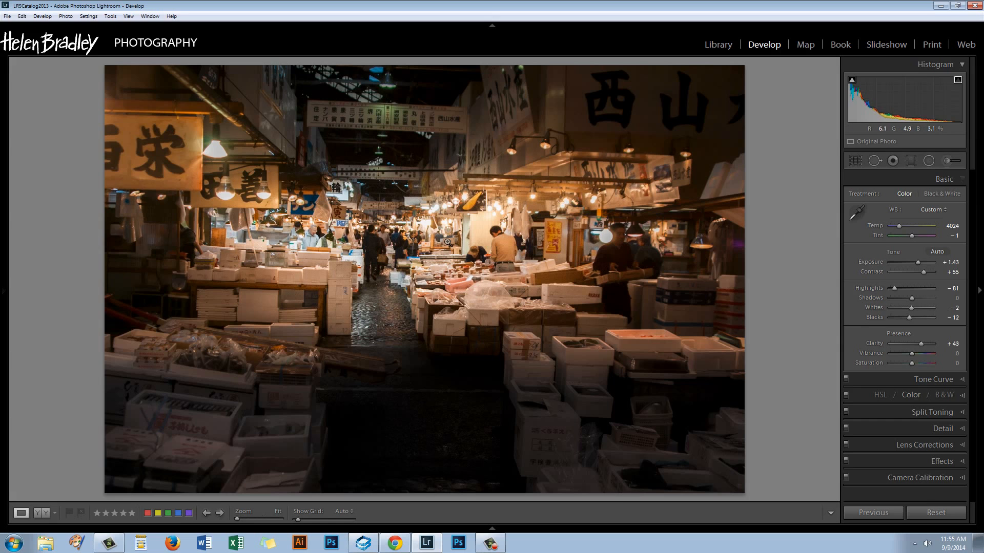
Start a new adjustment brush mask with its overlay shown, painting over the long box and the hand of the man beside the round lamp
left_click(632, 251)
left_click_drag(571, 266, 432, 270)
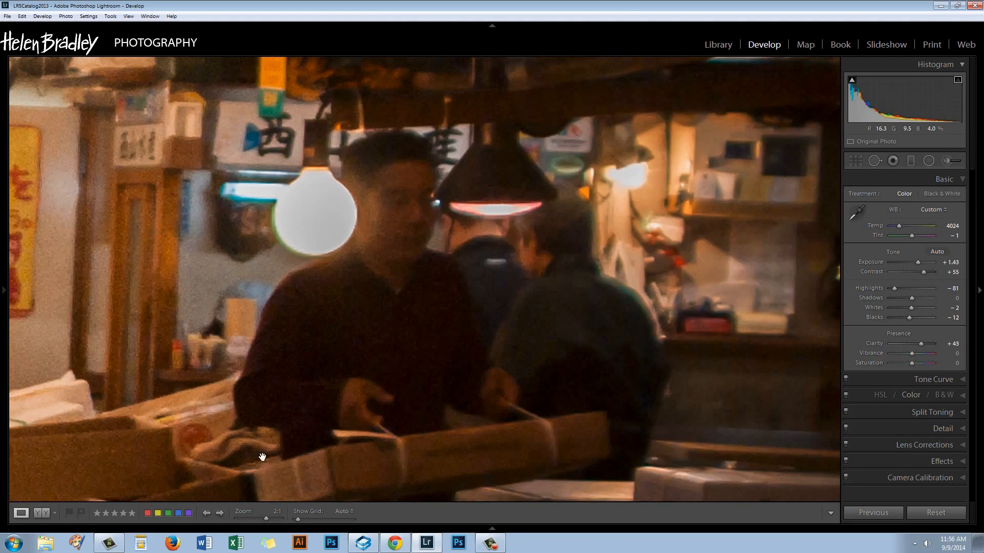
left_click_drag(422, 405, 428, 358)
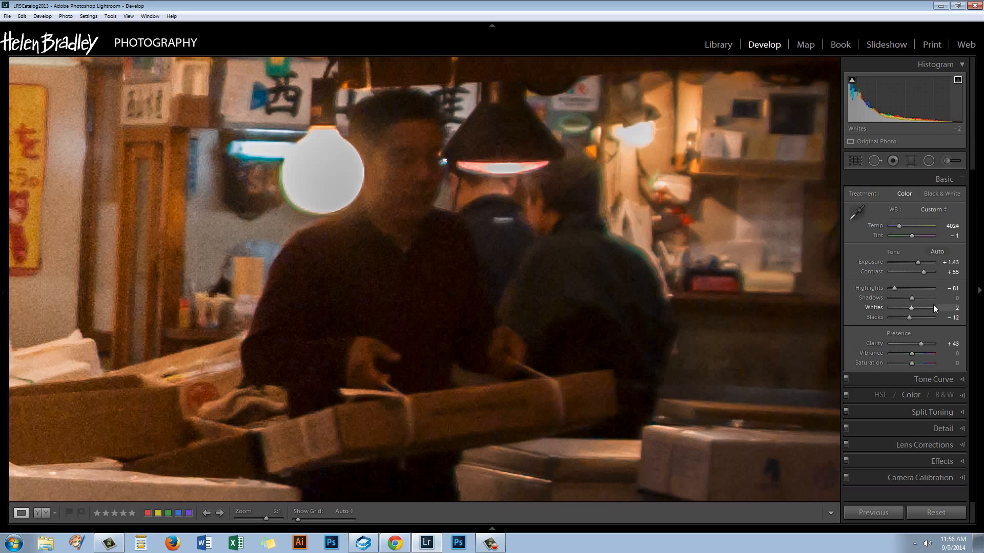
left_click(947, 160)
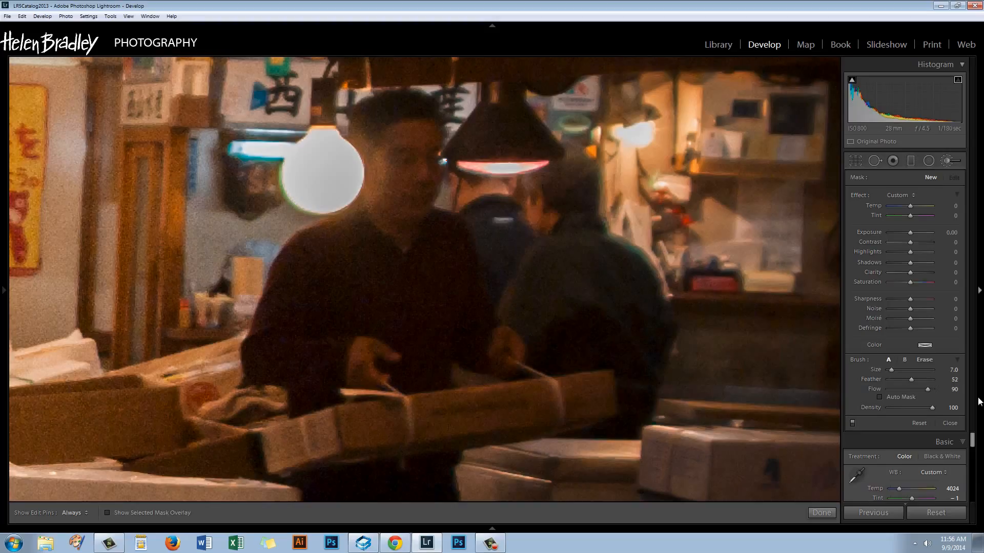
left_click_drag(419, 328, 435, 313)
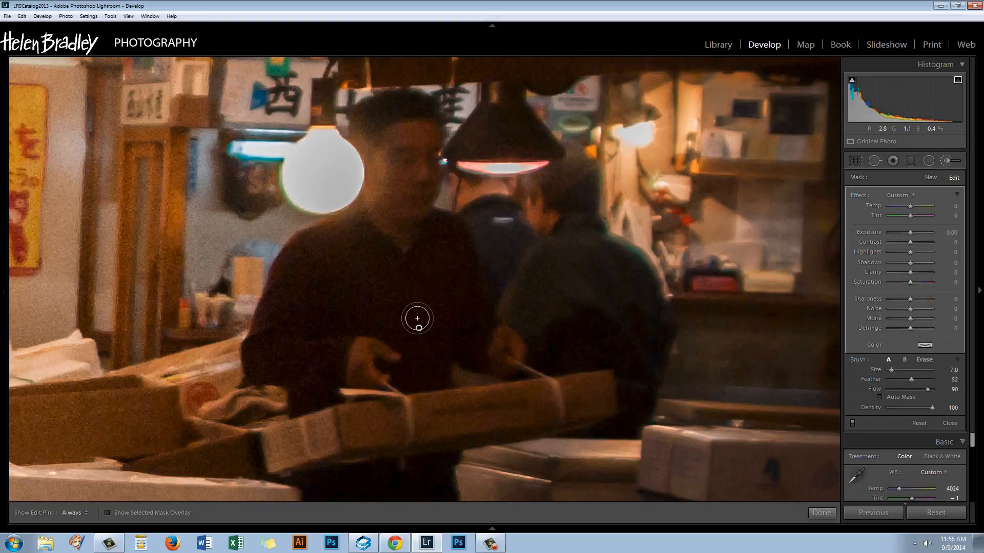
key("o")
key("h")
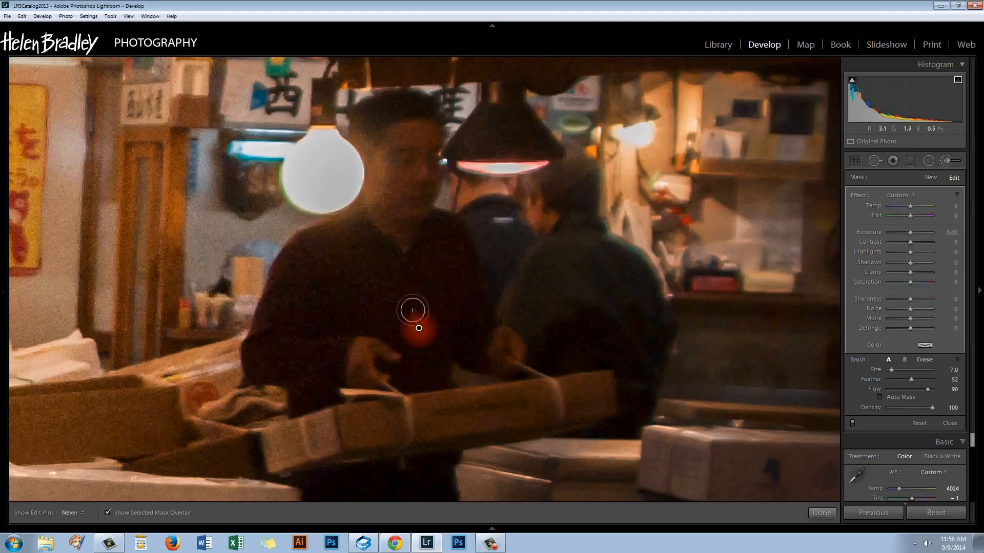
mouse_move(413, 310)
left_mouse_down()
mouse_move(370, 335)
mouse_move(369, 360)
mouse_move(383, 370)
mouse_move(350, 409)
mouse_move(287, 431)
mouse_move(277, 448)
mouse_move(323, 449)
mouse_move(261, 451)
mouse_move(275, 464)
mouse_move(455, 415)
mouse_move(429, 431)
mouse_move(471, 405)
mouse_move(411, 410)
mouse_move(602, 380)
mouse_move(609, 390)
mouse_move(607, 409)
mouse_move(453, 434)
mouse_move(494, 417)
left_mouse_up()
key("h")
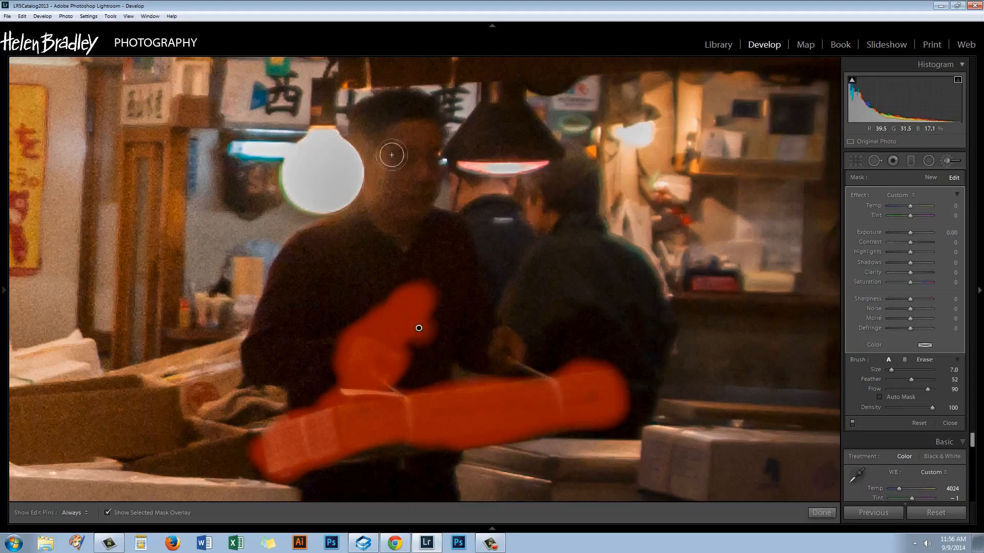
Paint the man's head, arms and torso and the figure behind him into the brush mask, enlarging the brush to 13.0
key("h")
mouse_move(373, 115)
left_mouse_down()
mouse_move(413, 105)
mouse_move(425, 124)
mouse_move(418, 195)
mouse_move(425, 156)
mouse_move(415, 190)
mouse_move(400, 126)
mouse_move(386, 203)
mouse_move(296, 259)
mouse_move(257, 355)
mouse_move(253, 371)
mouse_move(286, 377)
mouse_move(303, 412)
mouse_move(316, 366)
mouse_move(322, 380)
mouse_move(333, 359)
mouse_move(325, 334)
left_mouse_up()
key("h")
scroll(340, 310, "up", 3)
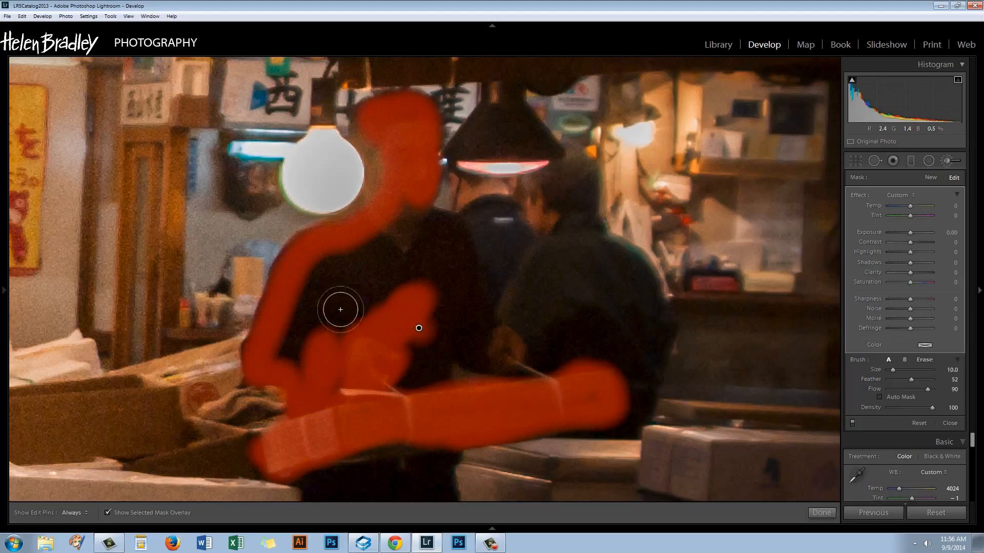
scroll(340, 309, "up", 3)
mouse_move(369, 258)
left_mouse_down()
mouse_move(319, 309)
mouse_move(303, 353)
mouse_move(338, 273)
mouse_move(281, 338)
mouse_move(412, 234)
mouse_move(457, 255)
mouse_move(386, 348)
mouse_move(375, 319)
mouse_move(371, 340)
mouse_move(404, 407)
mouse_move(505, 386)
mouse_move(528, 337)
mouse_move(521, 290)
mouse_move(497, 270)
mouse_move(507, 293)
mouse_move(462, 375)
mouse_move(531, 247)
mouse_move(570, 241)
mouse_move(563, 189)
mouse_move(557, 202)
mouse_move(565, 192)
mouse_move(595, 272)
mouse_move(620, 277)
mouse_move(629, 299)
mouse_move(634, 345)
mouse_move(632, 320)
mouse_move(608, 402)
mouse_move(597, 401)
mouse_move(583, 289)
mouse_move(568, 324)
mouse_move(557, 318)
mouse_move(582, 312)
left_mouse_up()
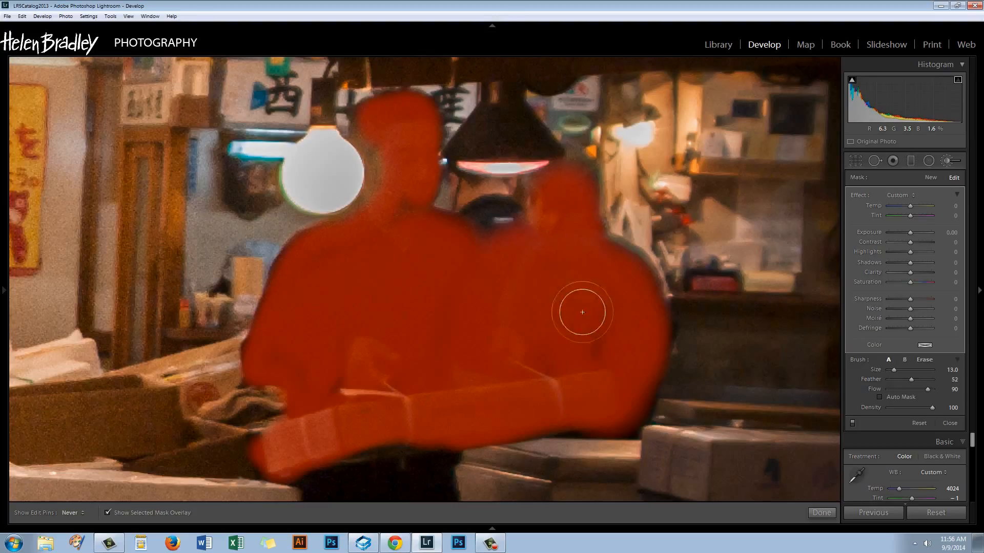
Toggle the edit pins off and on to check the painted figures, and hide the mask overlay
key("h")
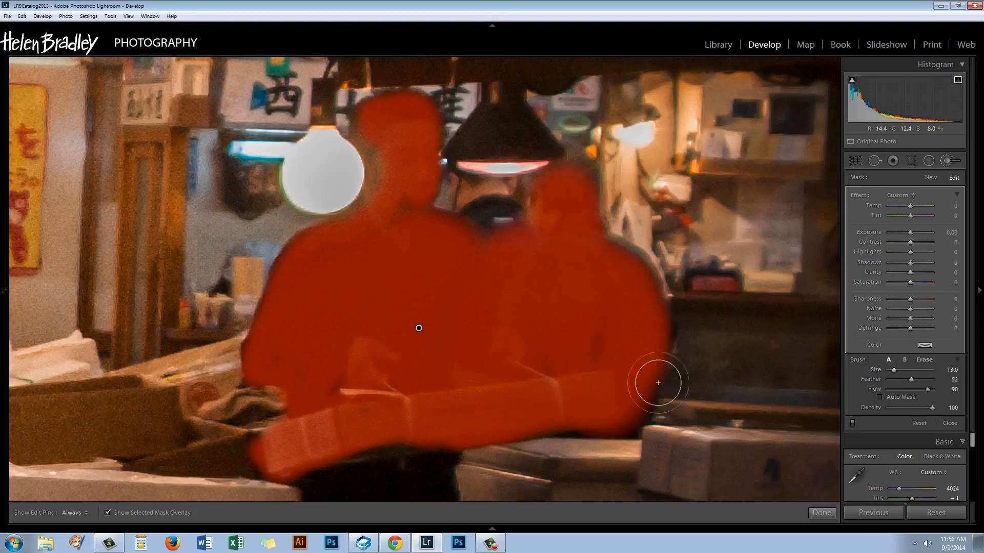
key("h")
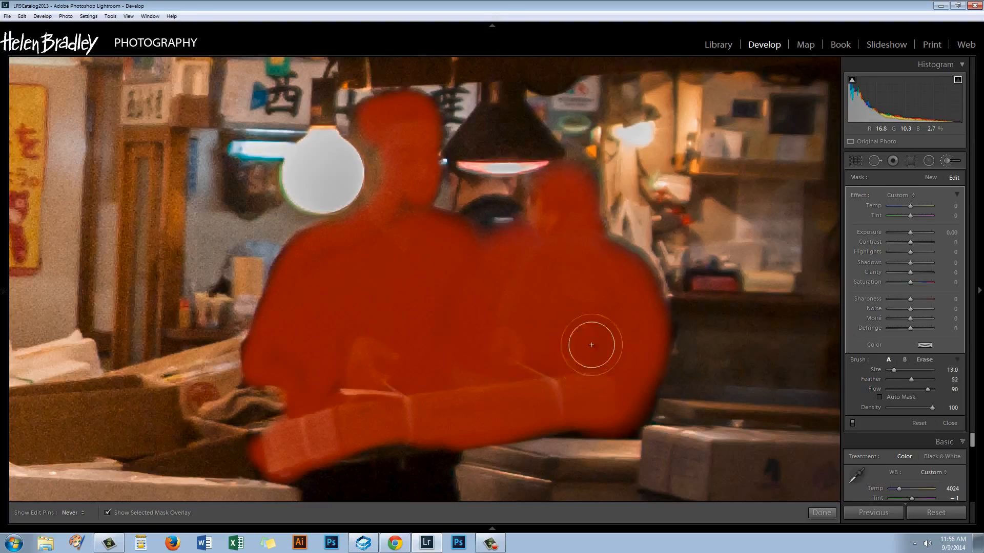
key("h")
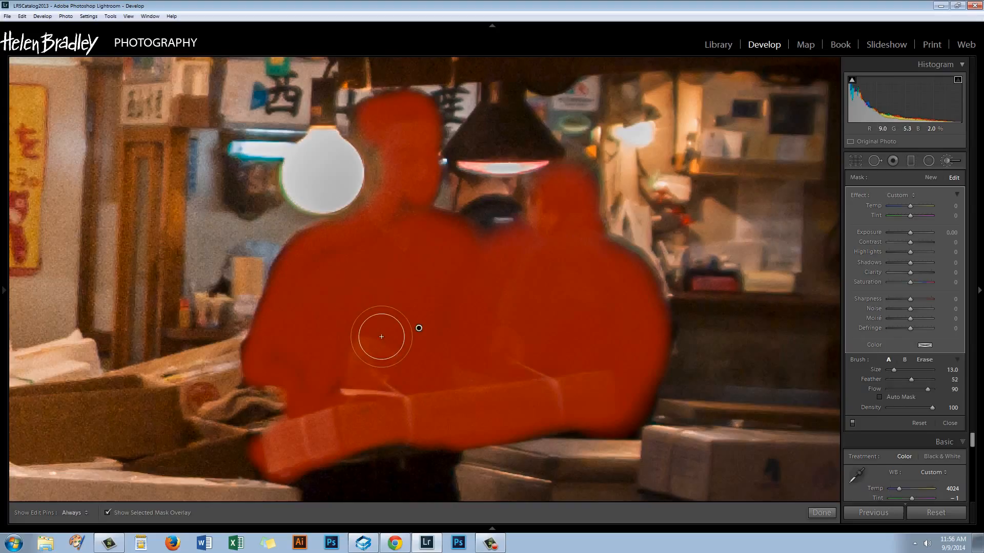
key("o")
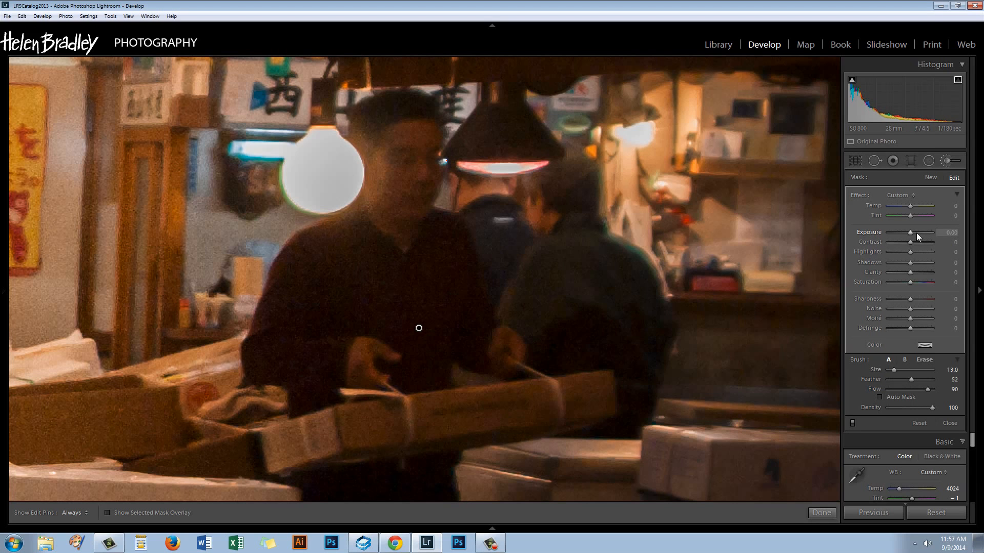
Set the brush mask's Exposure to 0.95 and Contrast to 19 to lighten the figures, and finish the brush adjustment
left_click_drag(911, 232, 917, 232)
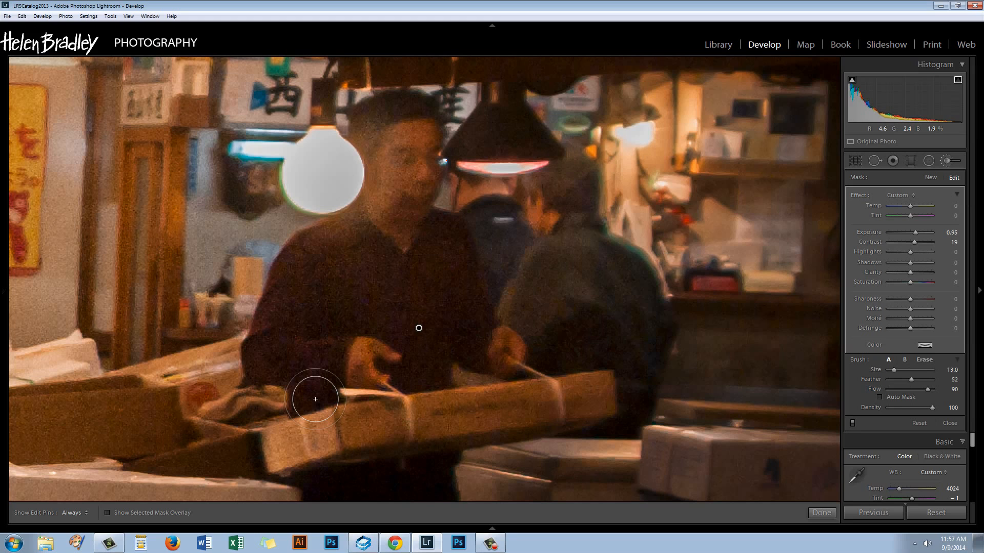
key("z")
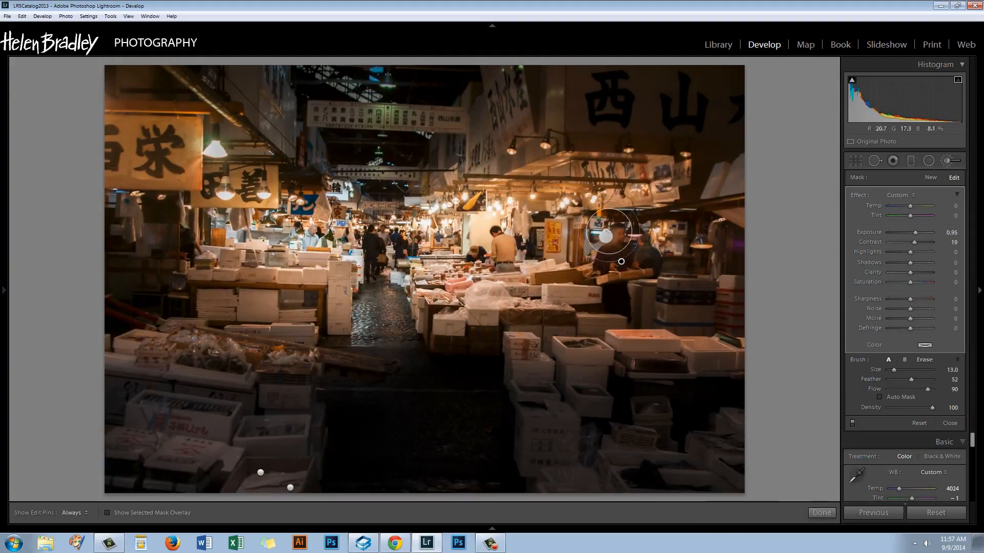
left_click(821, 512)
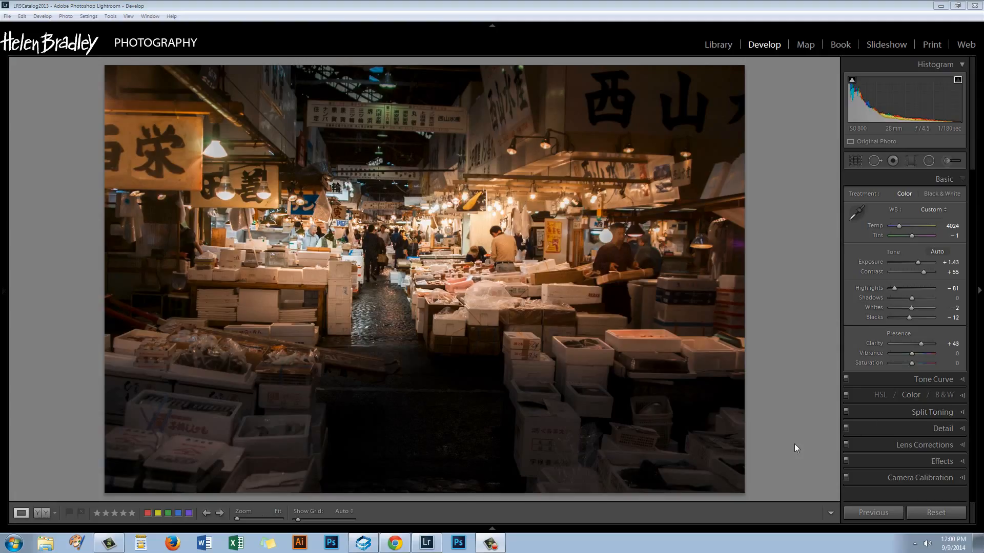
Compare the edited photo with its Before version and return to the edited view
key("backslash")
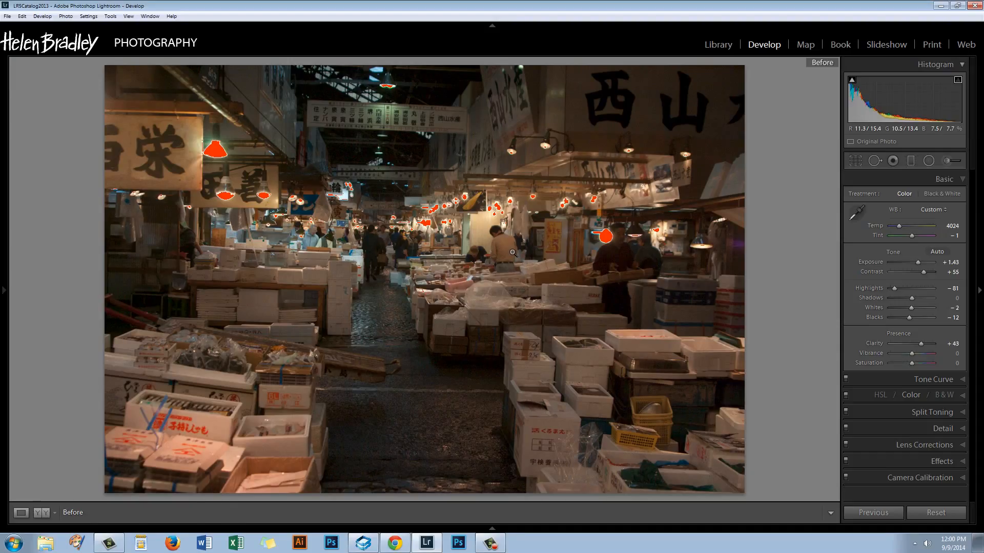
key("backslash")
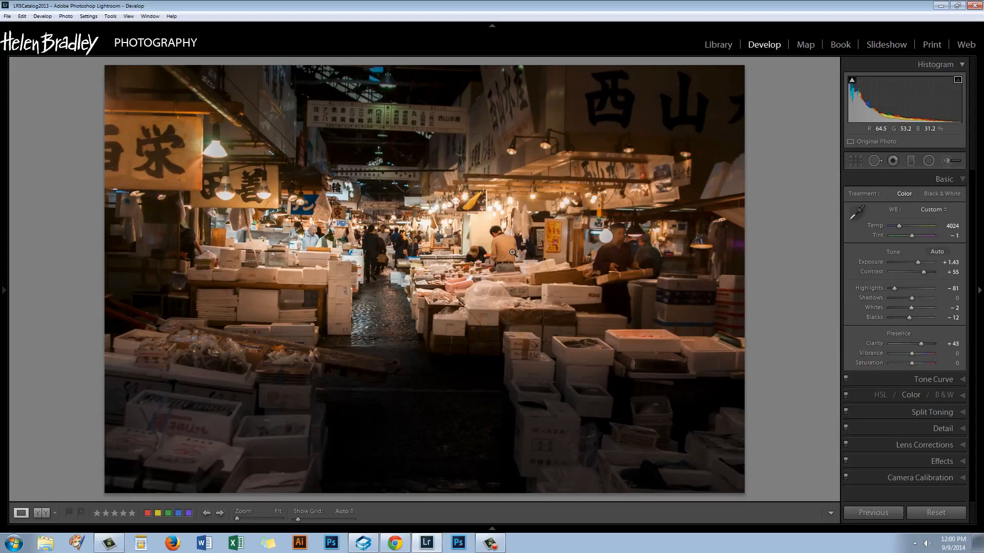